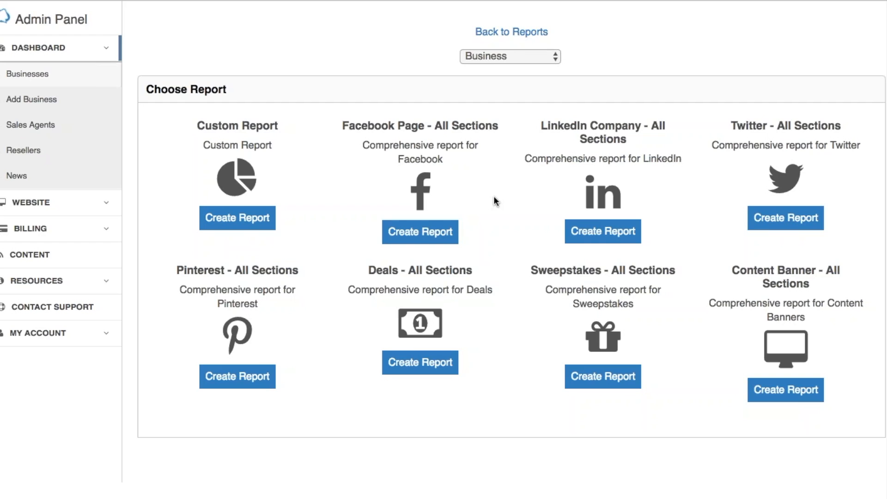
# Start a Facebook Page - All Sections report and title it "JES Restaurant Facebook Report".
pyautogui.click(422, 237)
pyautogui.click(306, 94)
pyautogui.moveTo(305, 93); pyautogui.dragTo(150, 97)
pyautogui.write('J')
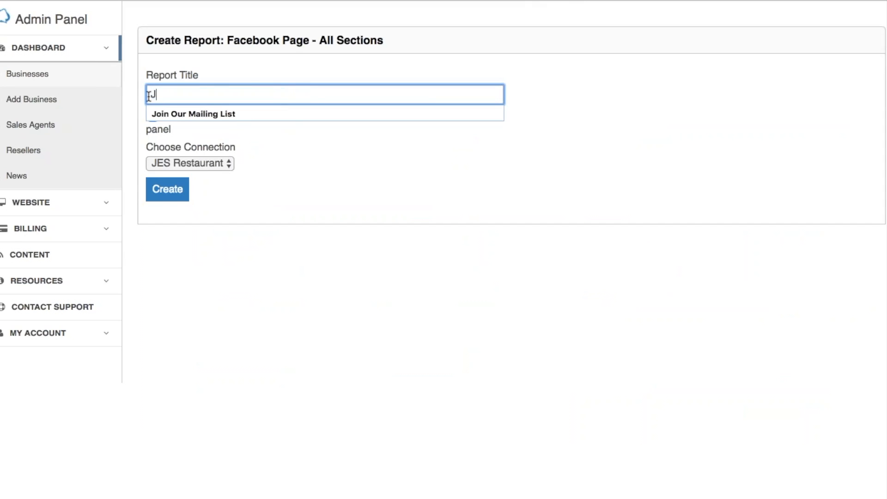
pyautogui.write('ES Res')
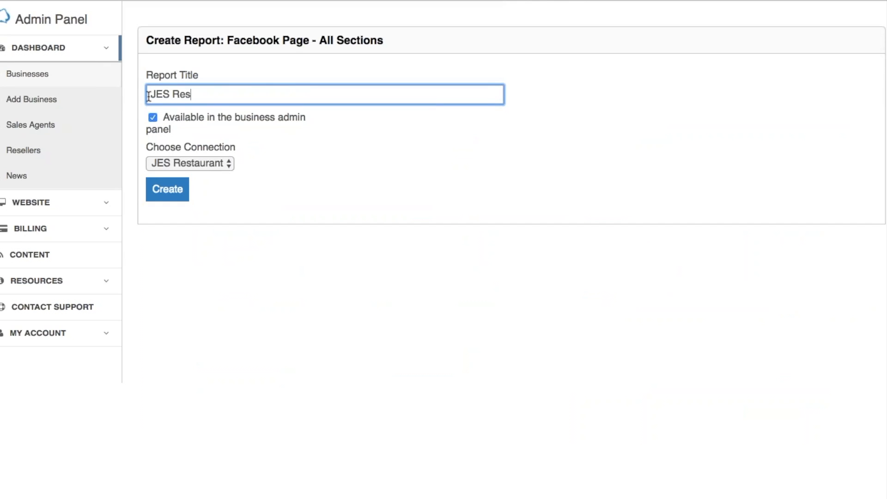
pyautogui.write('taurant Facebook R')
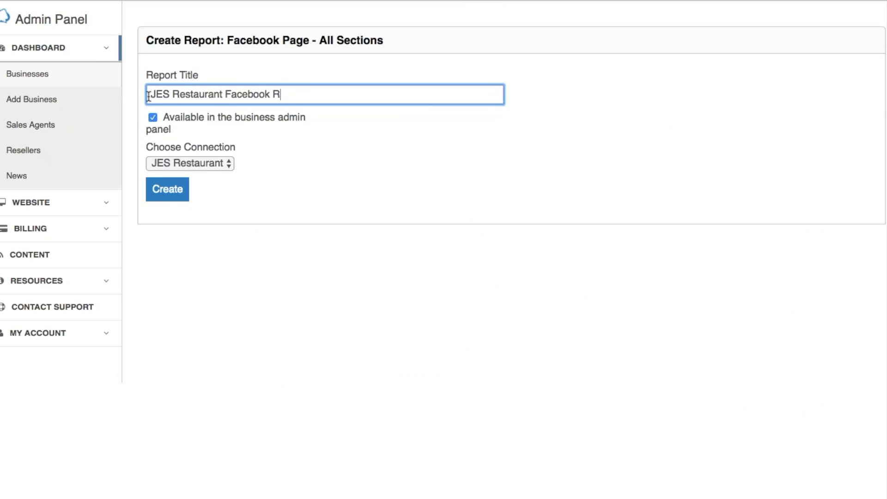
pyautogui.write('eport')
# Choose JES Restaurant as the report's connection and create the report.
pyautogui.click(211, 163)
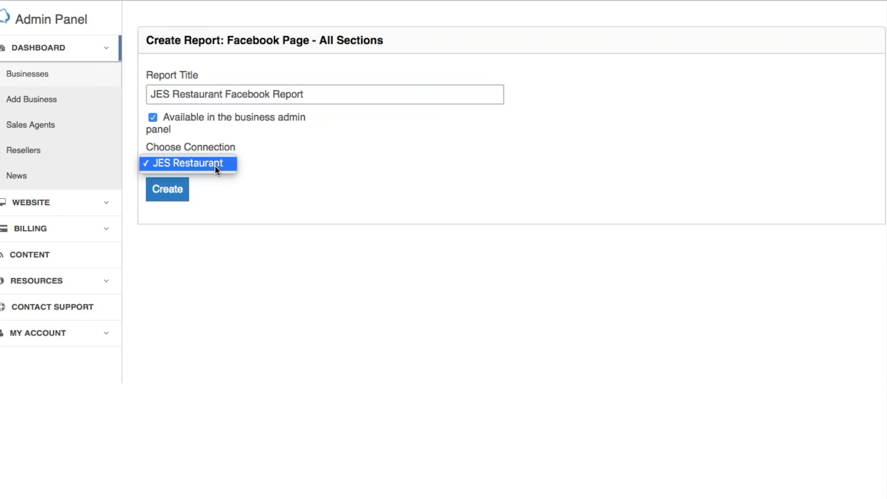
pyautogui.click(215, 165)
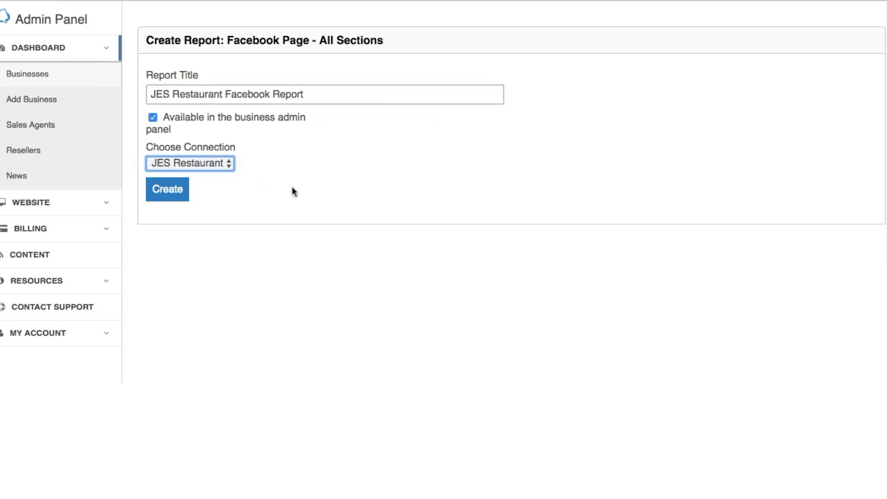
pyautogui.click(173, 190)
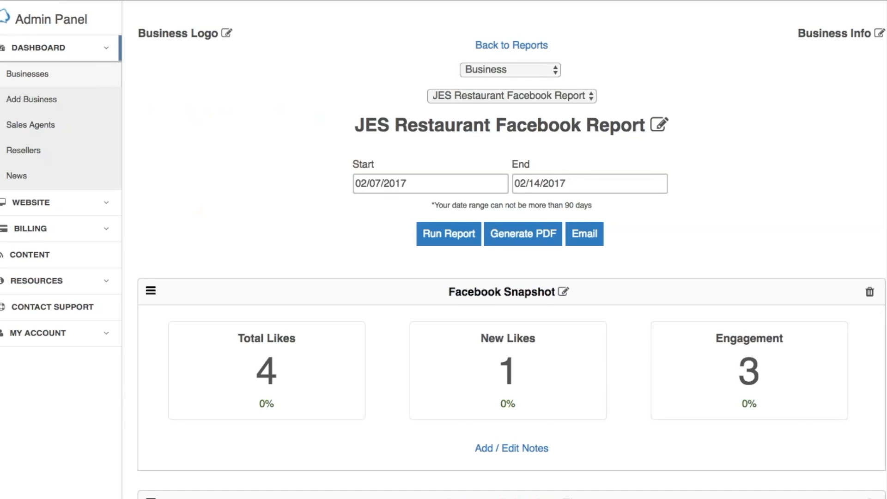
# Add and save the note "One new like on February 8th." in the Facebook Daily Likes section.
pyautogui.scroll(-5, 846, 164)
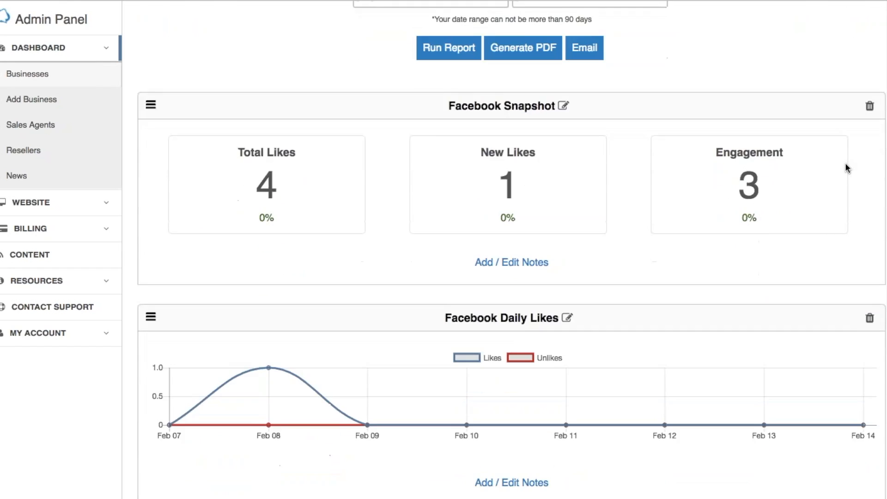
pyautogui.scroll(-2, 845, 165)
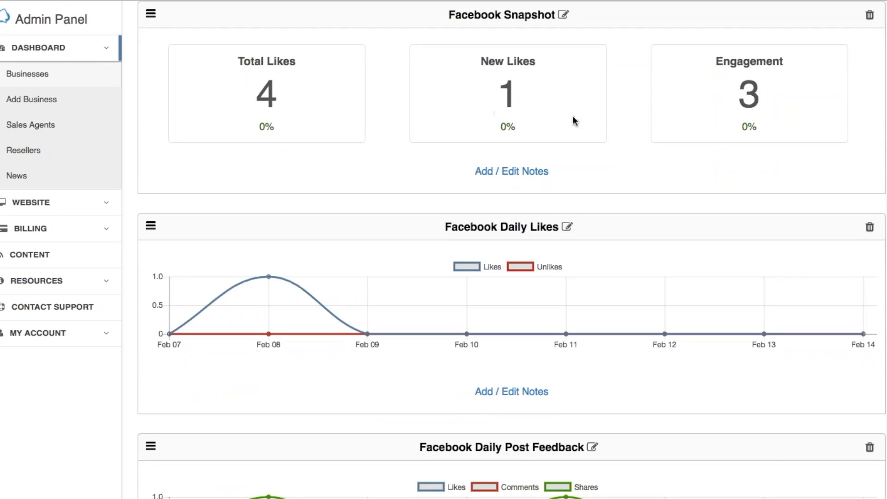
pyautogui.scroll(-1, 647, 130)
pyautogui.scroll(-5, 658, 131)
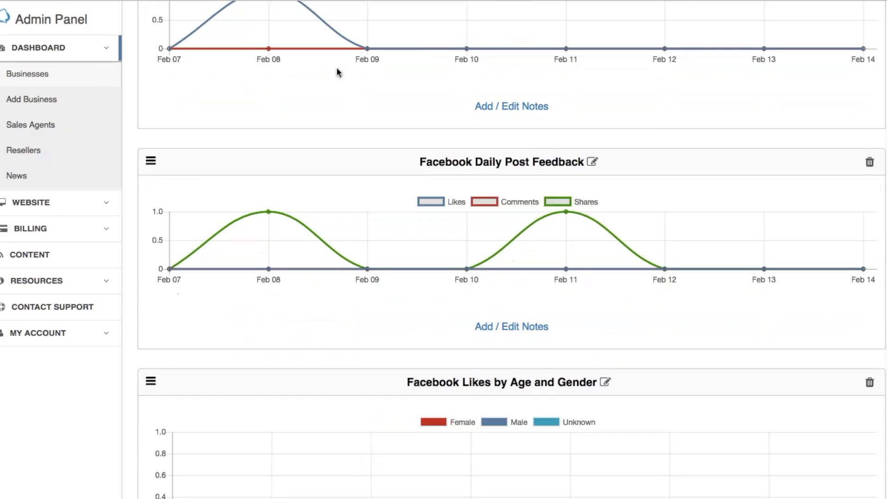
pyautogui.scroll(2, 338, 71)
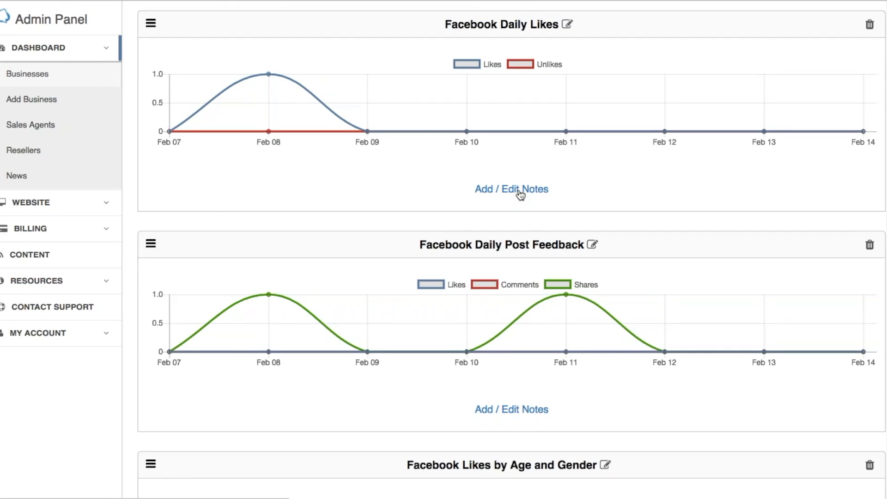
pyautogui.click(520, 192)
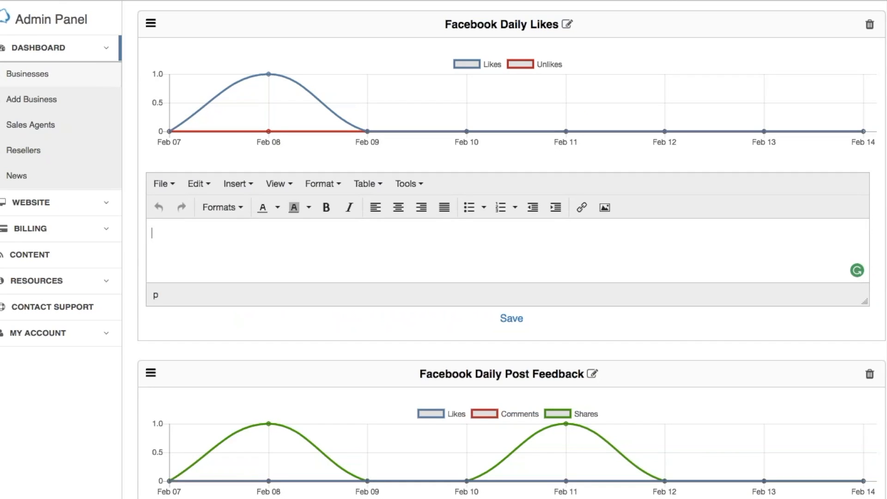
pyautogui.write('One new like on Febr')
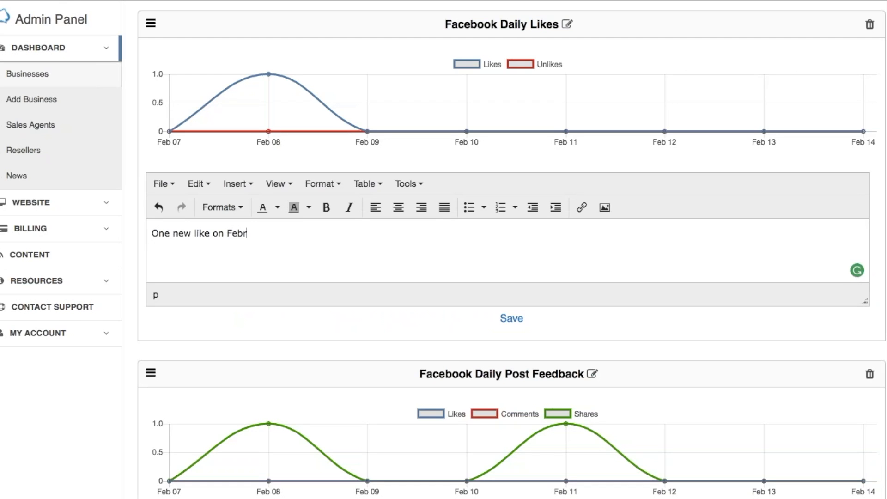
pyautogui.write('uary 8th.')
pyautogui.click(512, 318)
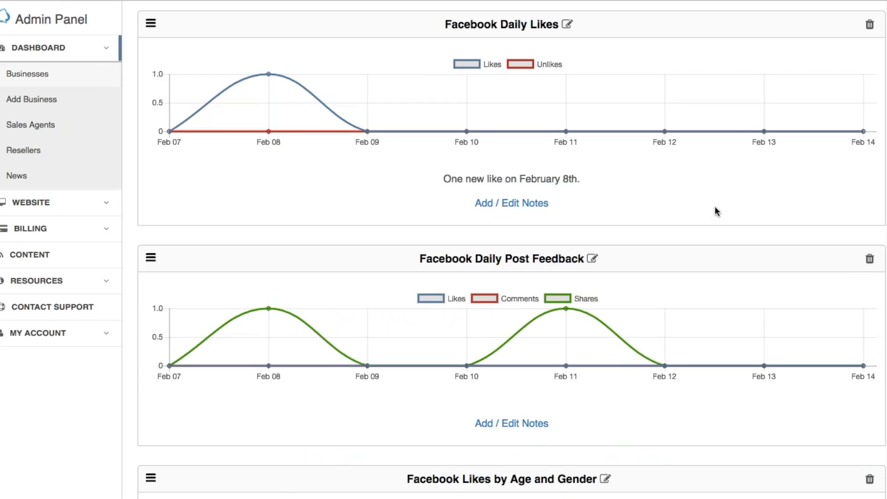
# Delete the Facebook Likes by Age and Gender section from the report.
pyautogui.scroll(-4, 689, 164)
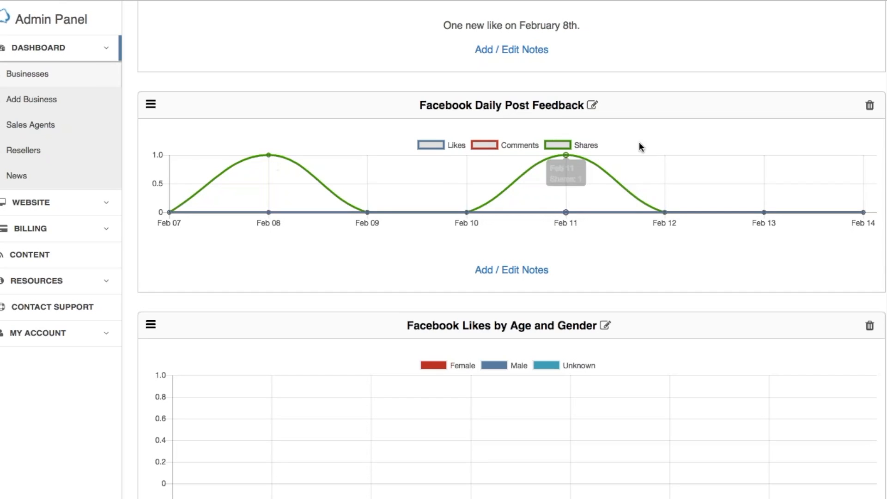
pyautogui.scroll(-6, 690, 176)
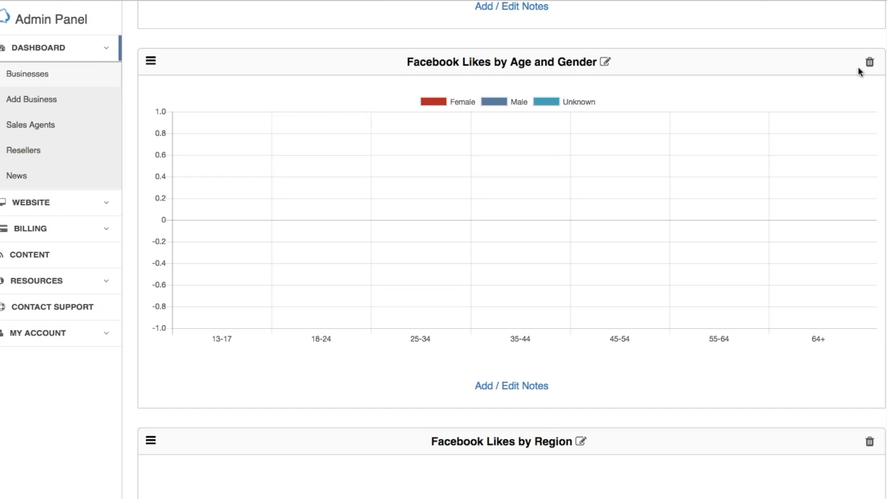
pyautogui.click(869, 62)
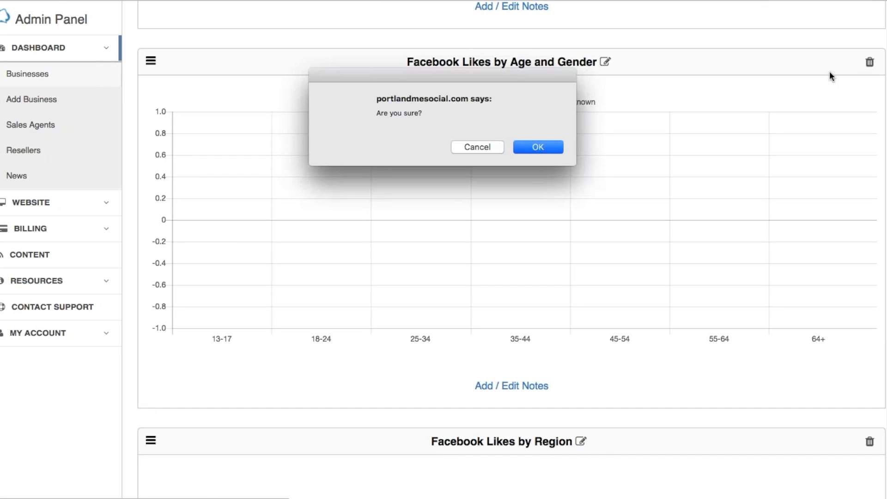
pyautogui.click(538, 147)
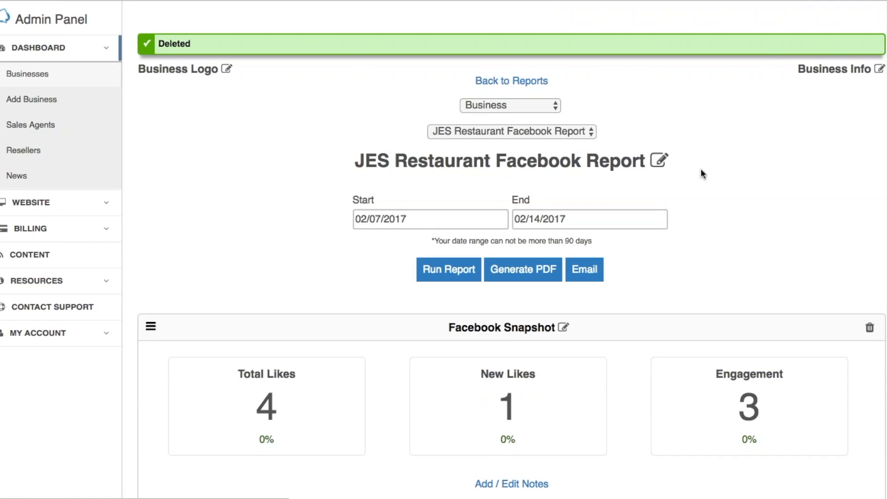
# Move the Facebook Daily Page Activity section above the Facebook Post Metrics section.
pyautogui.scroll(-3, 701, 170)
pyautogui.scroll(-9, 701, 174)
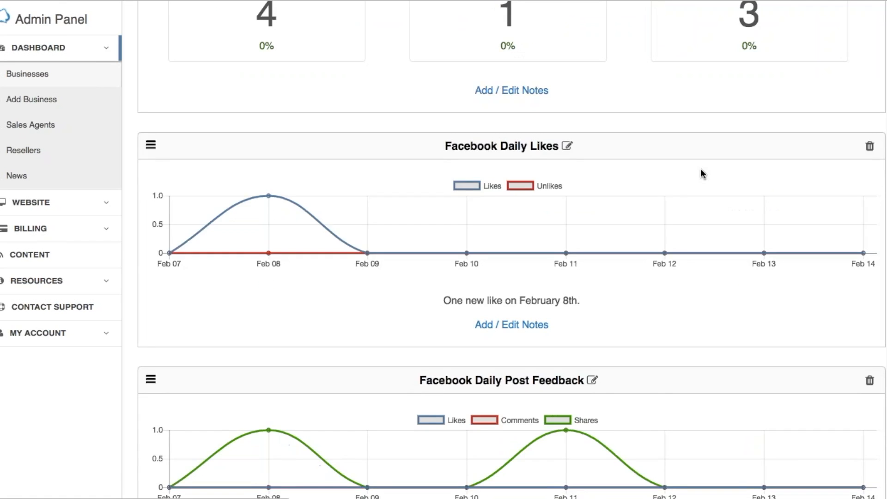
pyautogui.scroll(-7, 701, 173)
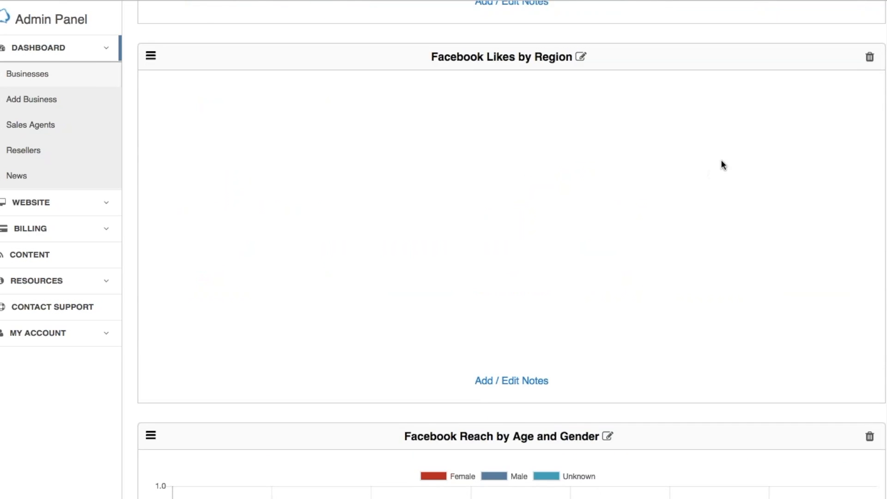
pyautogui.scroll(-5, 722, 166)
pyautogui.scroll(-4, 722, 163)
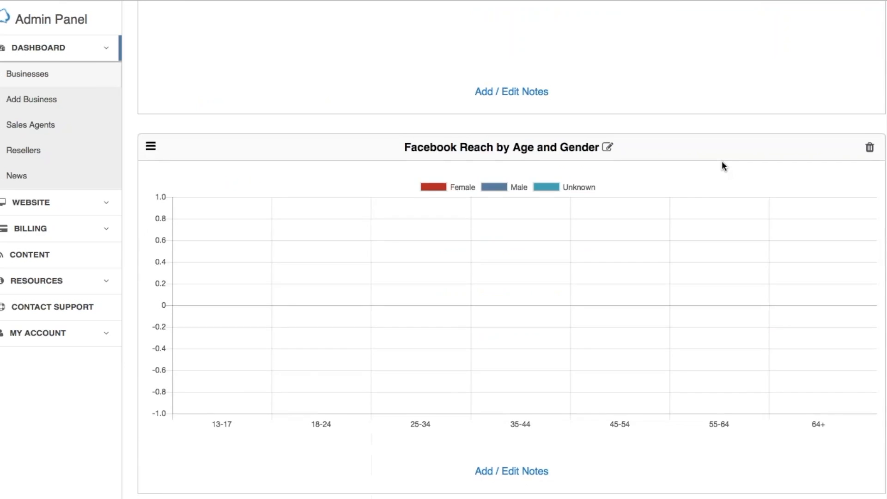
pyautogui.scroll(-8, 723, 166)
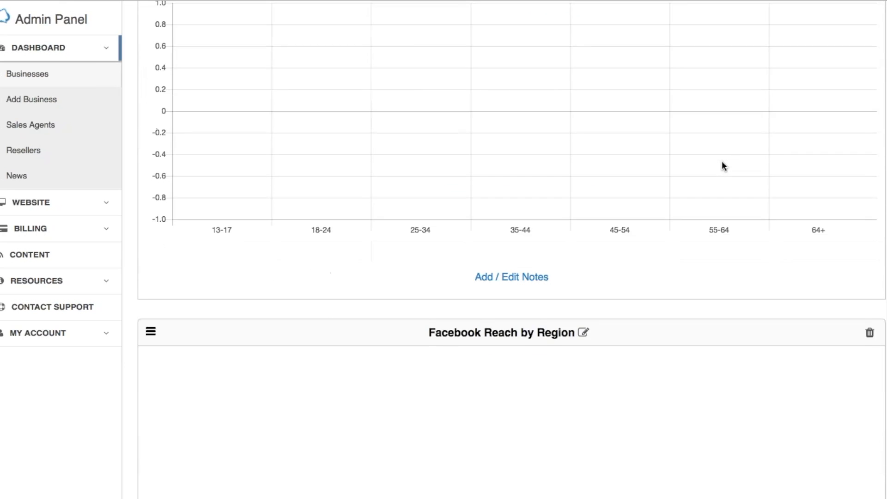
pyautogui.scroll(-2, 722, 165)
pyautogui.scroll(3, 722, 165)
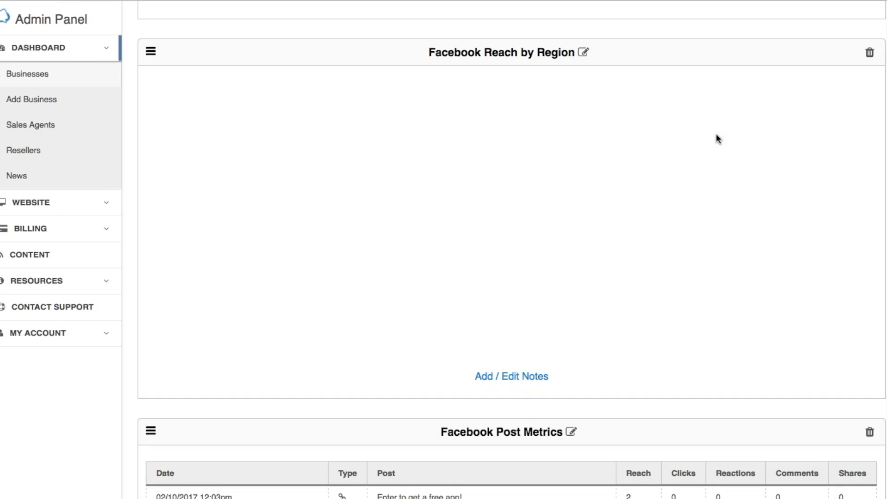
pyautogui.scroll(-7, 715, 135)
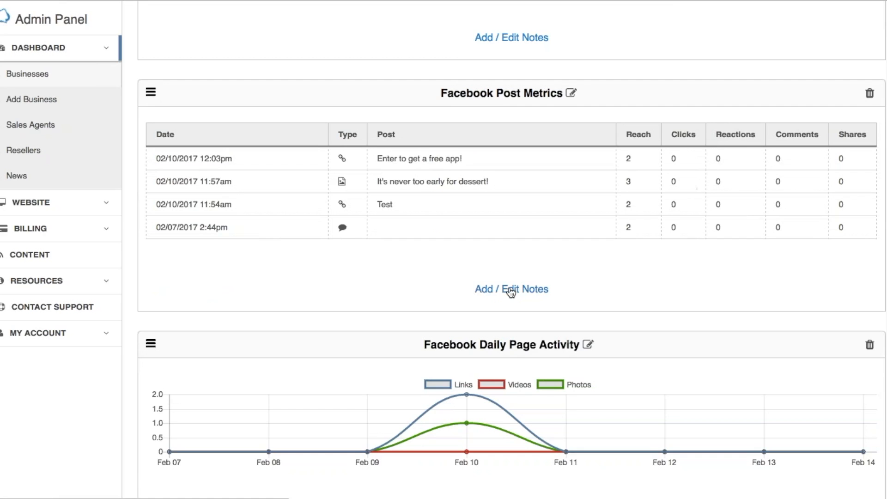
pyautogui.scroll(-1, 449, 269)
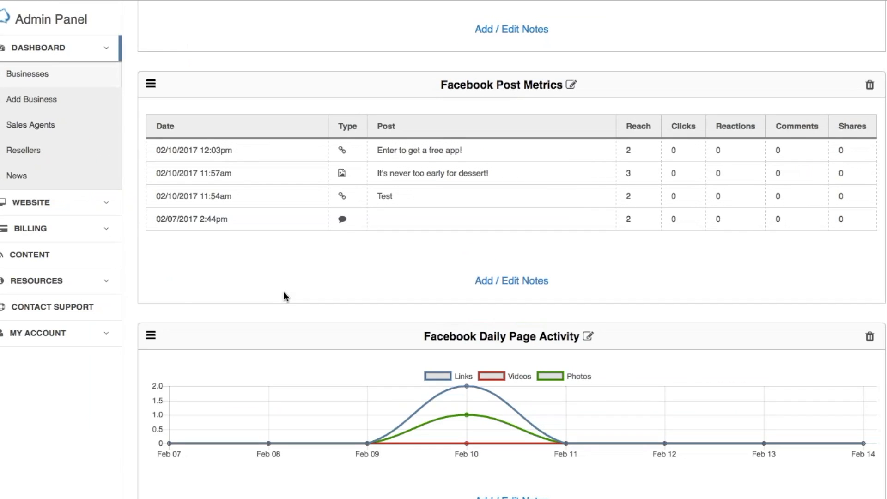
pyautogui.moveTo(152, 336); pyautogui.dragTo(159, 95)
# Review the sections and connections available under Add New Section at the end of the report.
pyautogui.scroll(-6, 443, 205)
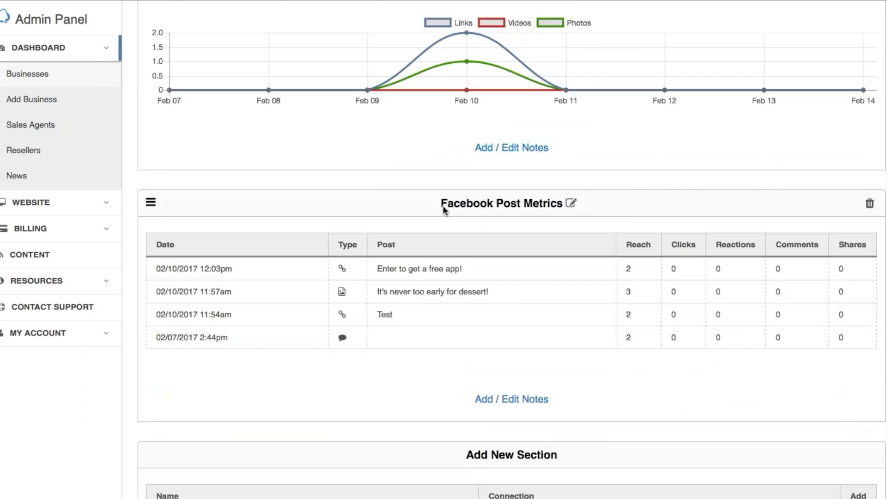
pyautogui.scroll(-5, 443, 206)
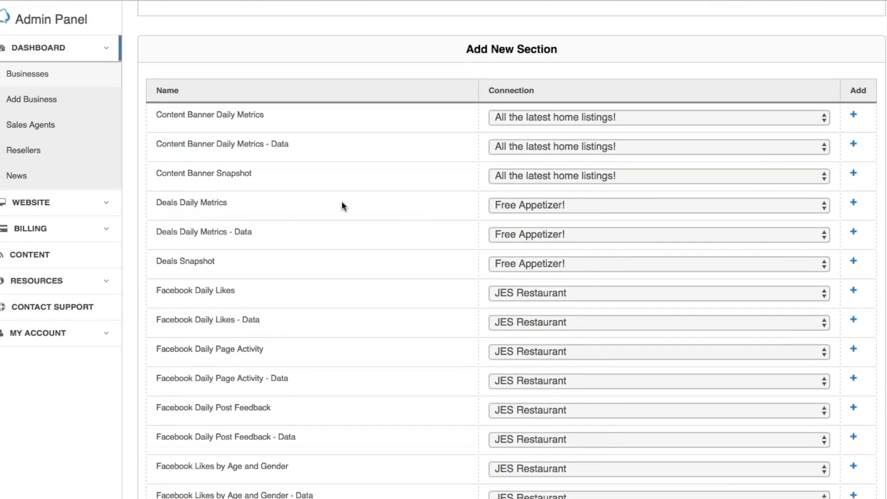
pyautogui.scroll(-2, 257, 149)
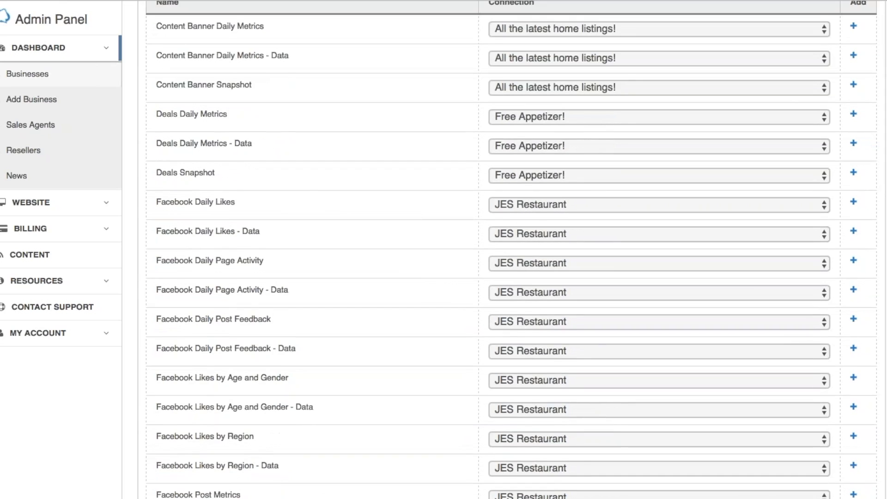
pyautogui.scroll(1, 352, 185)
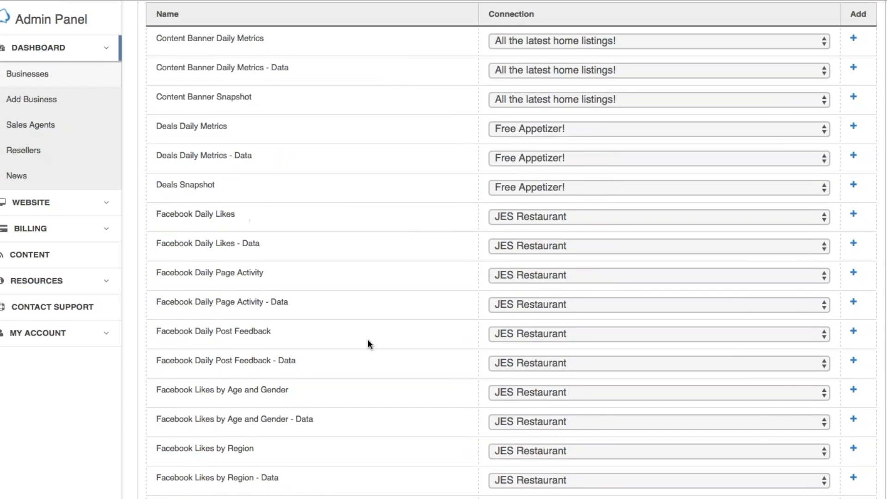
pyautogui.scroll(-3, 368, 340)
pyautogui.scroll(-5, 312, 375)
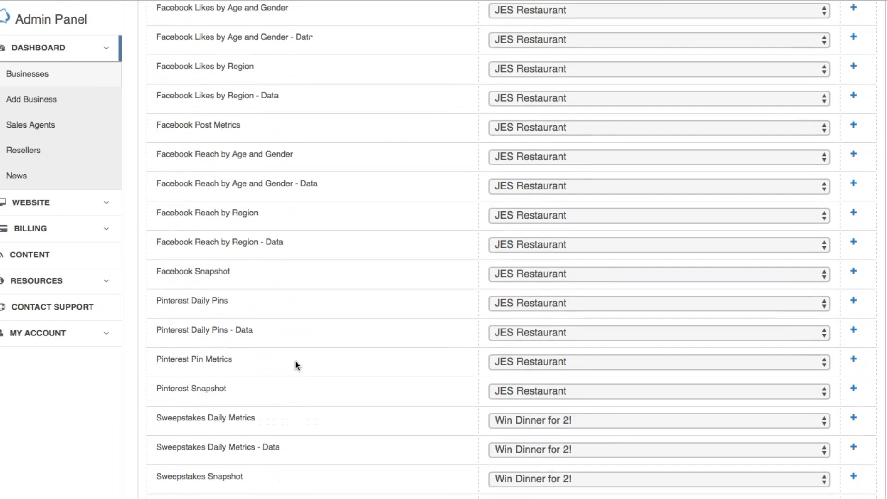
pyautogui.scroll(-7, 295, 297)
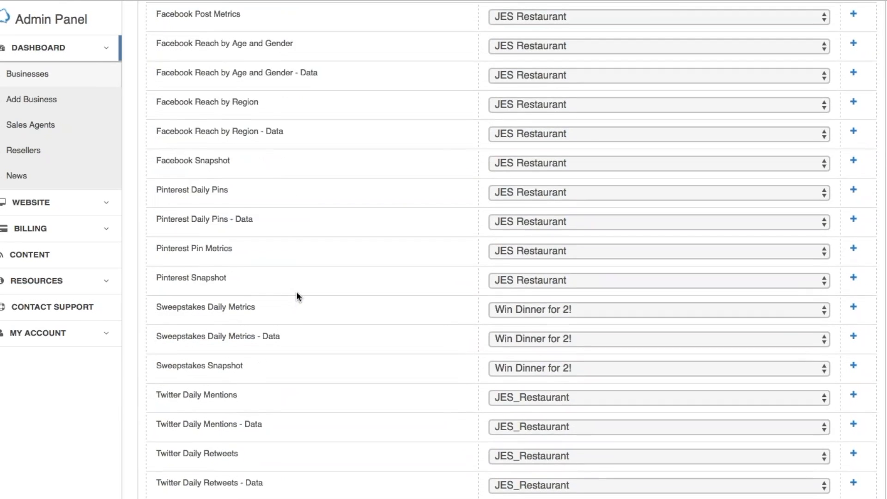
# Upload JES Restaurant Logo.png as the report's business logo.
pyautogui.scroll(15, 296, 296)
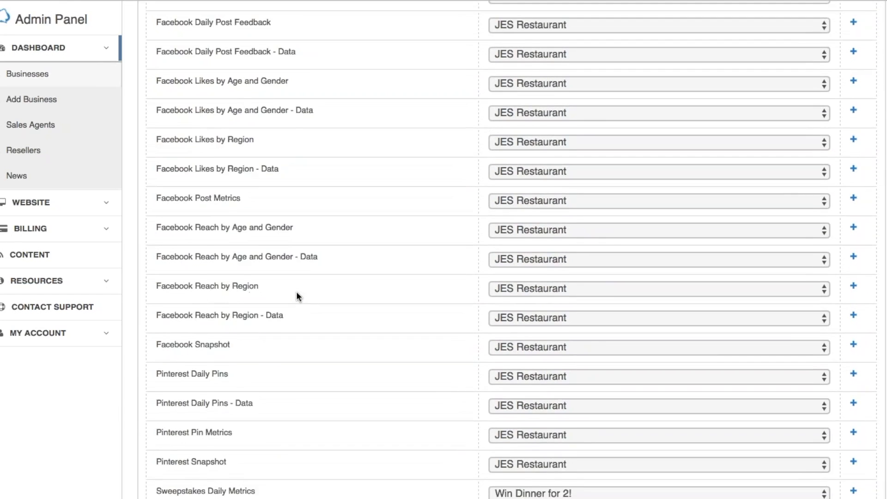
pyautogui.scroll(20, 296, 293)
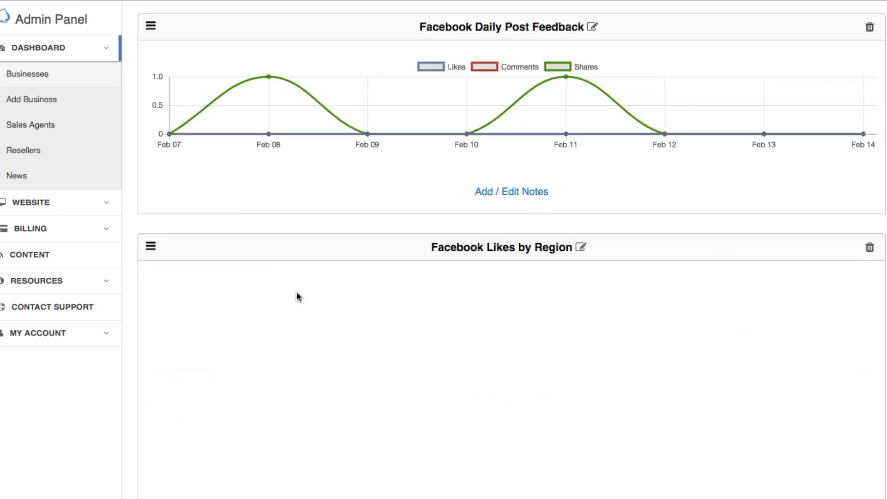
pyautogui.scroll(1, 297, 296)
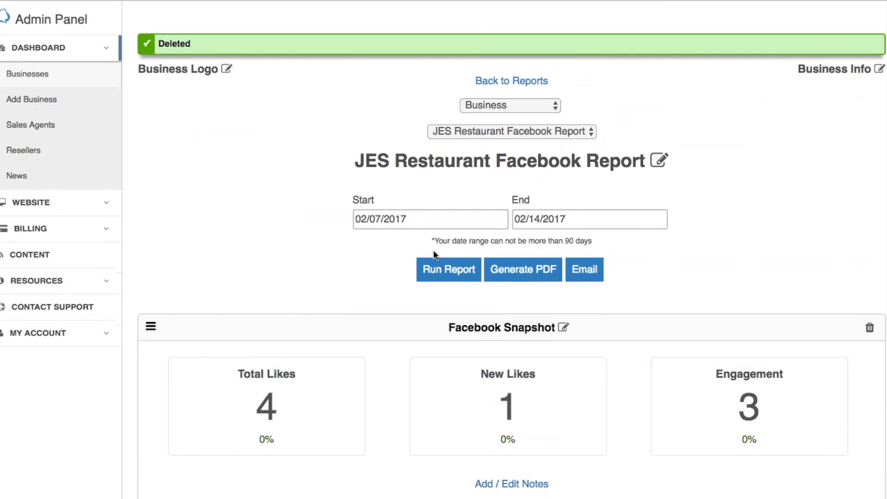
pyautogui.click(227, 70)
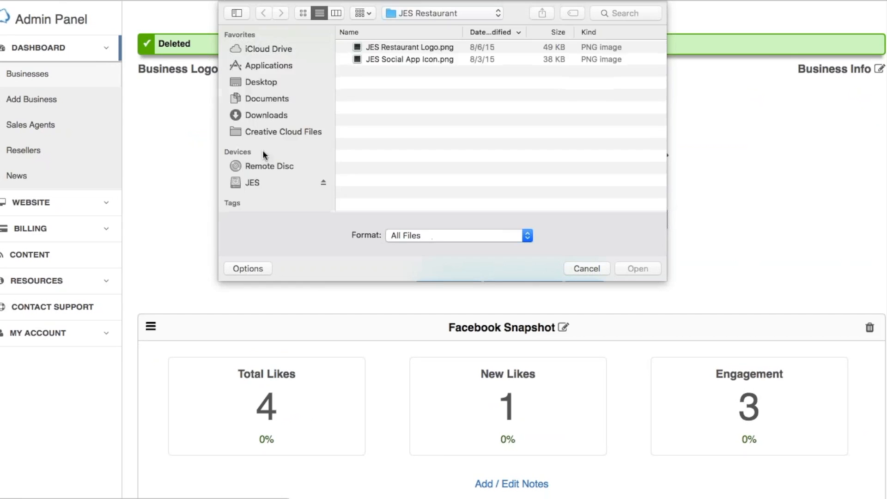
pyautogui.doubleClick(427, 46)
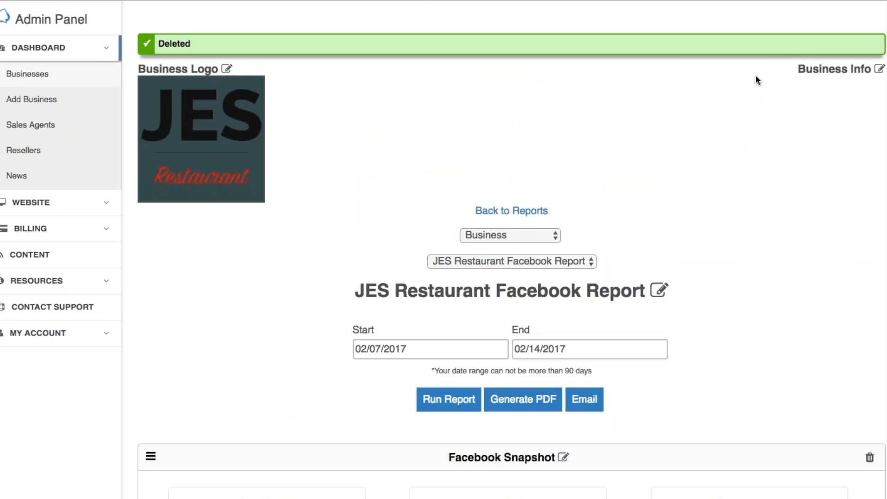
# Enter JES Restaurant and its street address on two lines as the report's business info and save it.
pyautogui.click(879, 69)
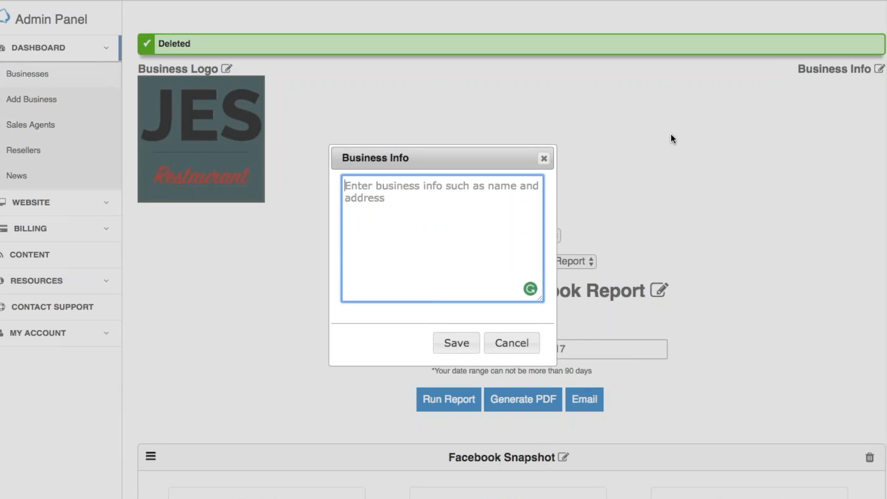
pyautogui.write('JES Restaurant')
pyautogui.press('Return')
pyautogui.write('555 ')
pyautogui.write('Expa')
pyautogui.press('BackSpace')
pyautogui.press('BackSpace')
pyautogui.write('ap')
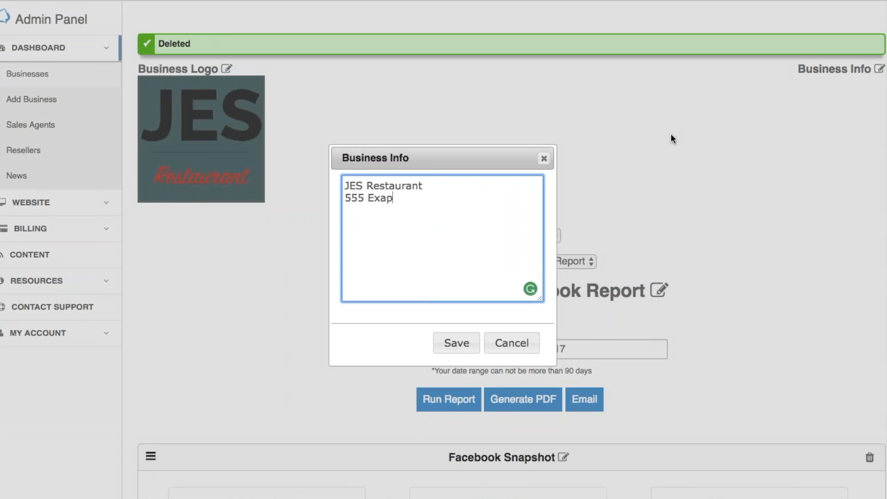
pyautogui.press('BackSpace')
pyautogui.write('mple Street.')
pyautogui.click(455, 342)
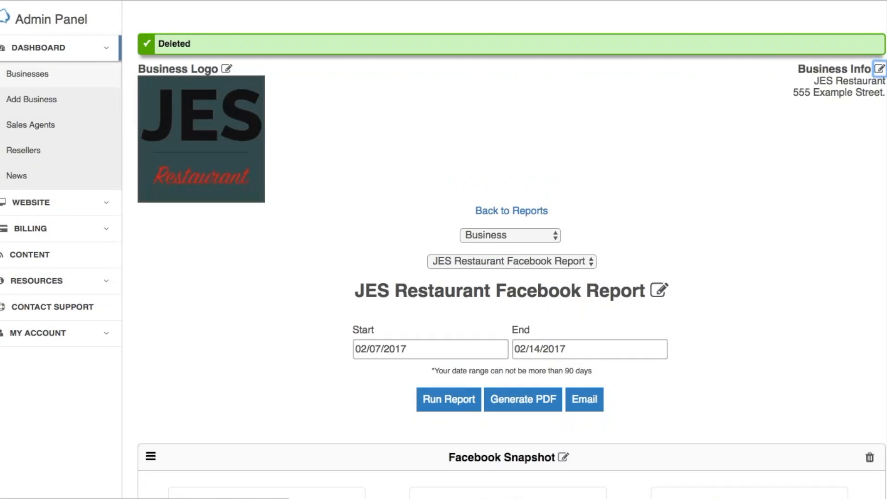
# Set the report's start date to 02/01/2017, keep 02/14/2017 as the end date, and run the report.
pyautogui.scroll(-3, 785, 201)
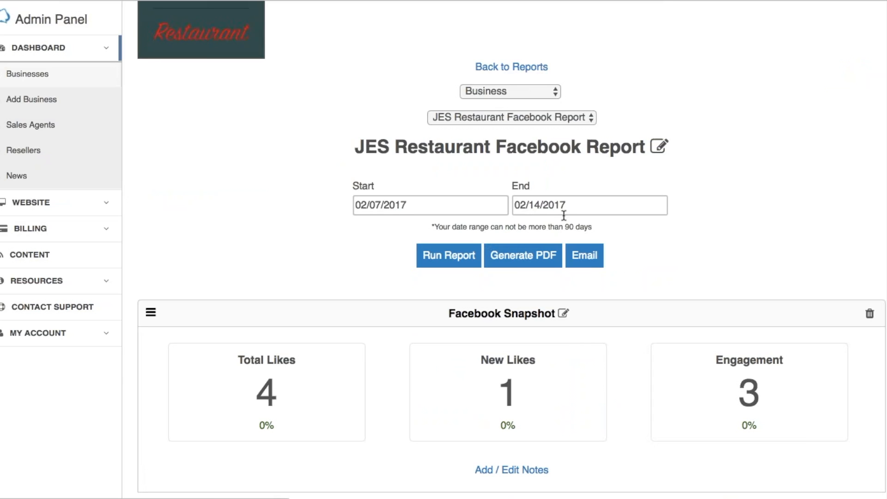
pyautogui.click(402, 204)
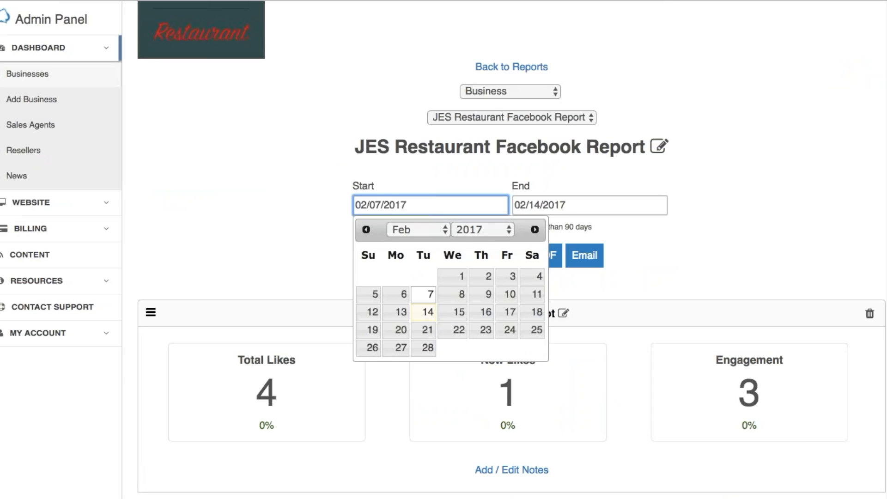
pyautogui.click(453, 279)
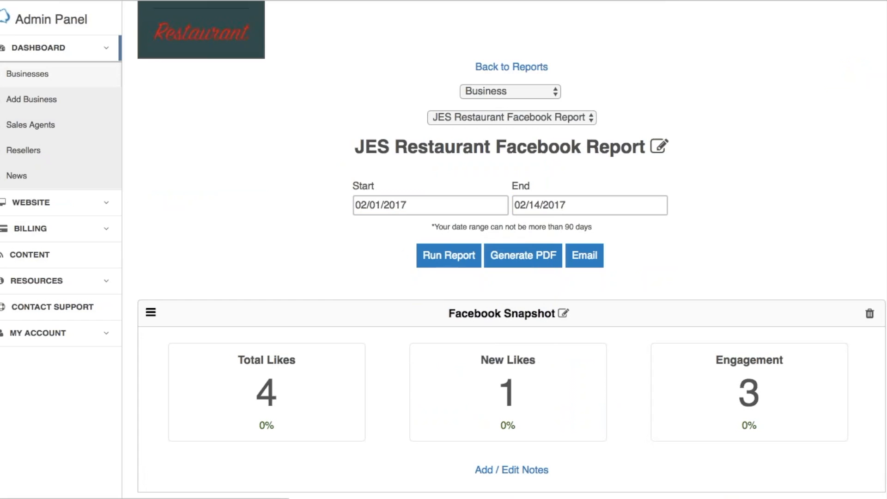
pyautogui.click(589, 206)
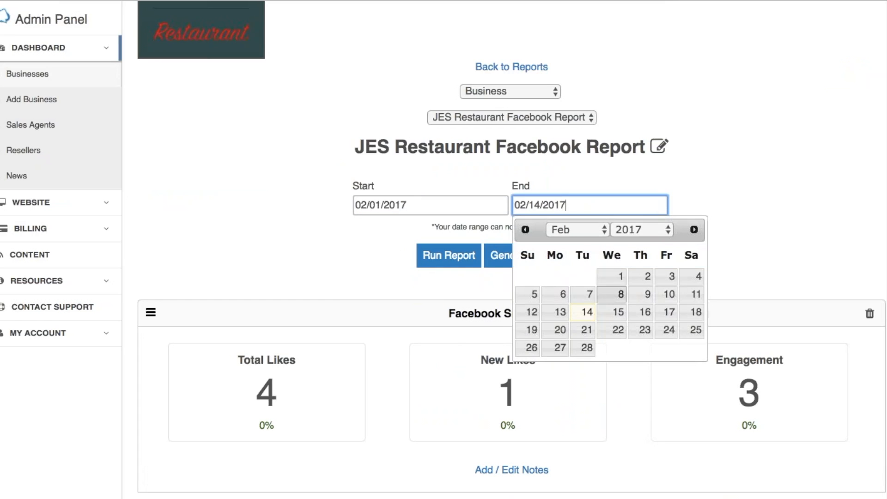
pyautogui.click(770, 228)
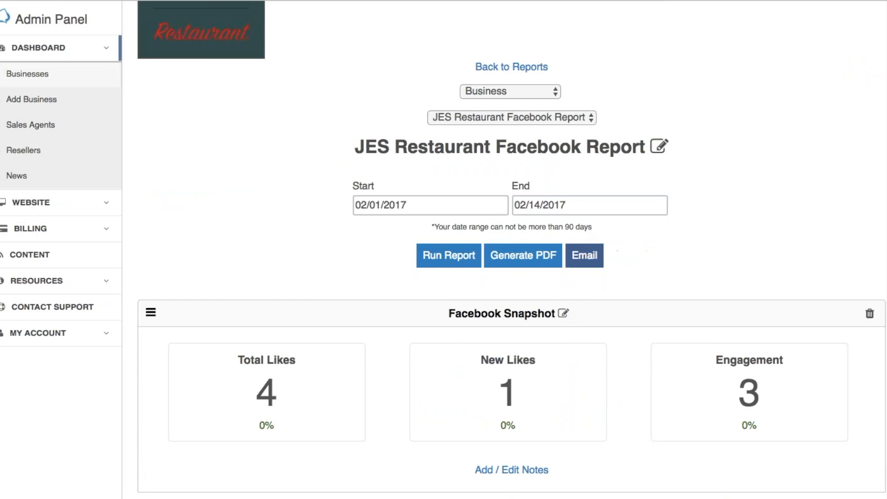
pyautogui.click(449, 256)
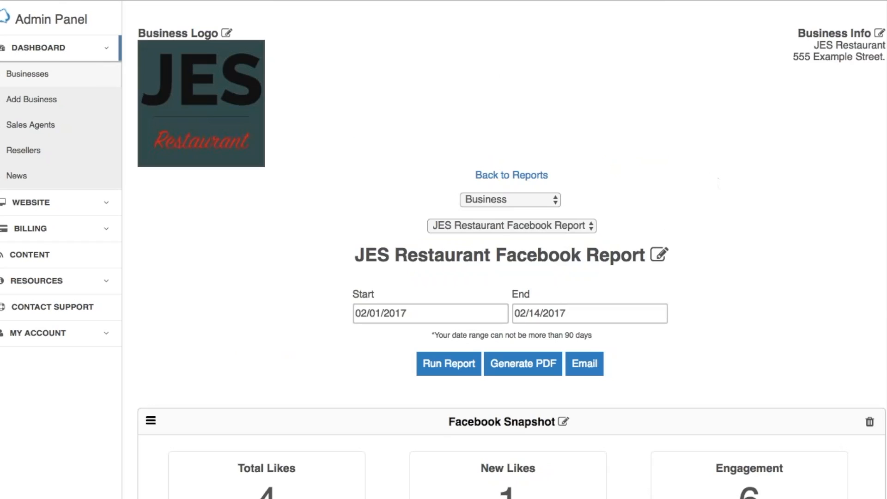
# Generate a PDF of the JES Restaurant Facebook Report and look through the pages of the downloaded file.
pyautogui.click(524, 368)
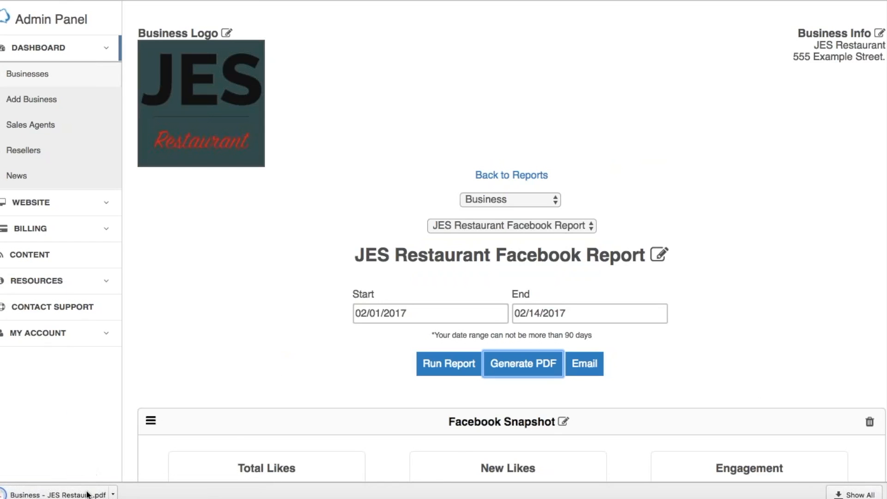
pyautogui.click(87, 495)
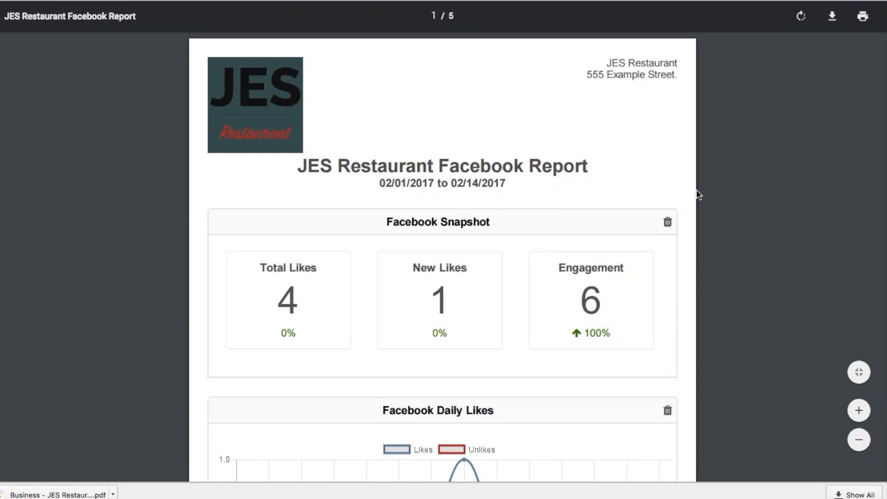
pyautogui.scroll(-1, 788, 161)
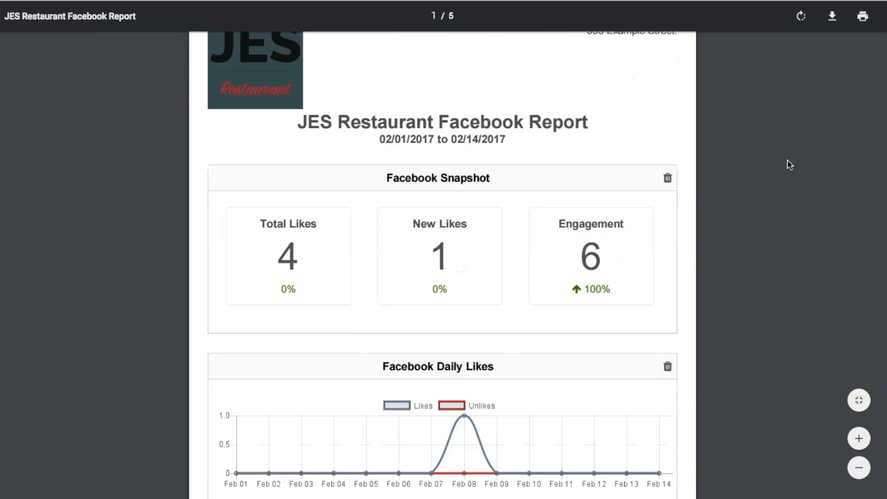
pyautogui.scroll(-12, 787, 161)
pyautogui.scroll(-20, 788, 162)
pyautogui.scroll(-1, 787, 160)
pyautogui.scroll(20, 787, 160)
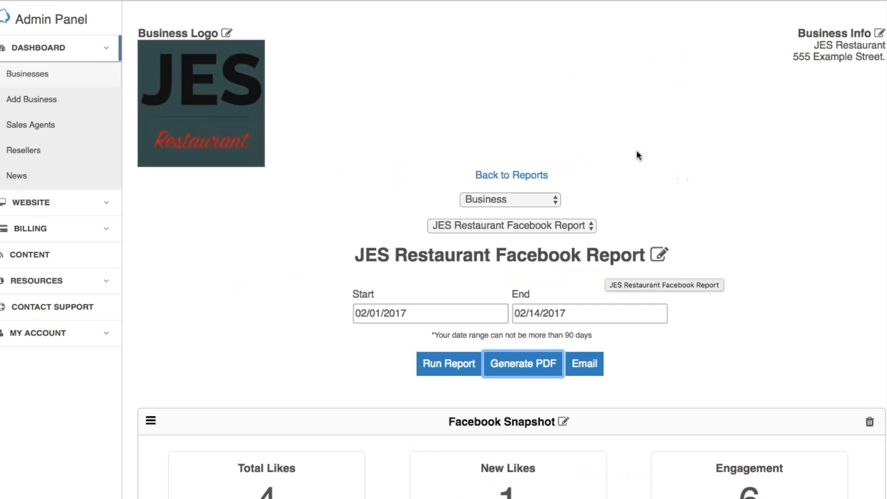
# Go back to the reports list and choose JES Restaurant Logo.png as the default business logo.
pyautogui.click(511, 179)
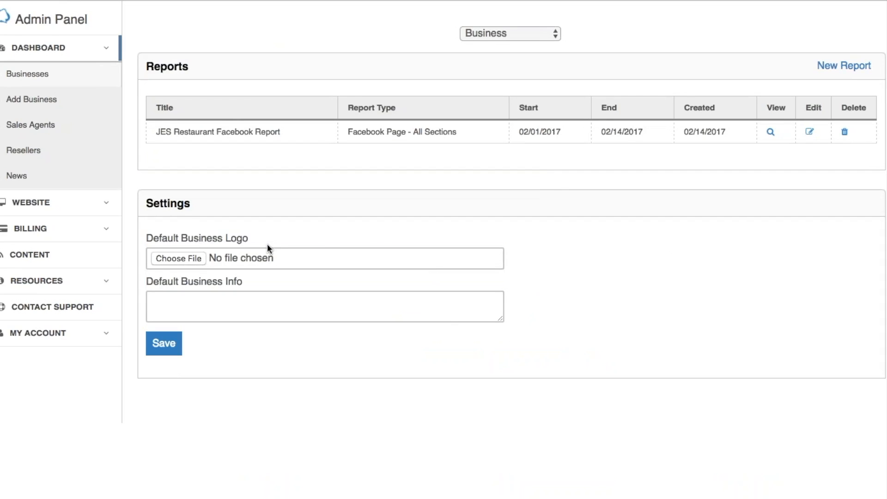
pyautogui.click(185, 261)
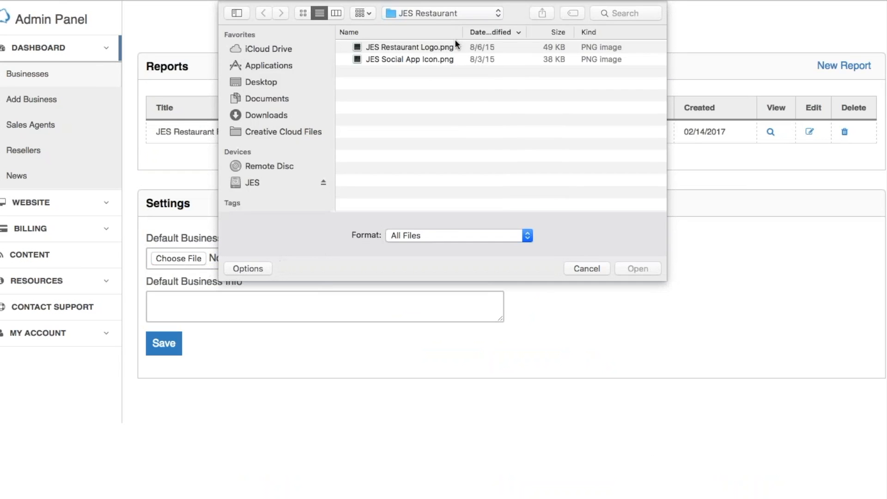
pyautogui.doubleClick(433, 47)
# Enter JES Restaurant and its street address as the default business info and save the report settings.
pyautogui.click(263, 295)
pyautogui.write('JES')
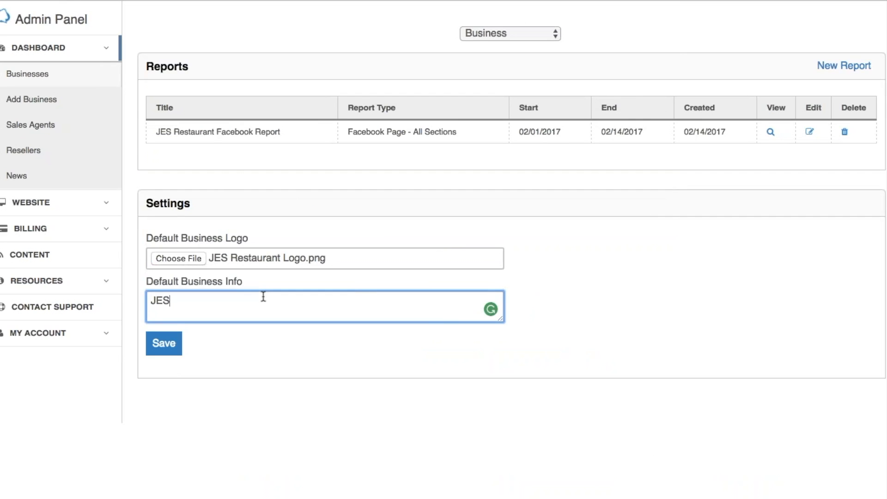
pyautogui.write(' Restaurant')
pyautogui.press('Return')
pyautogui.write('555 Ex')
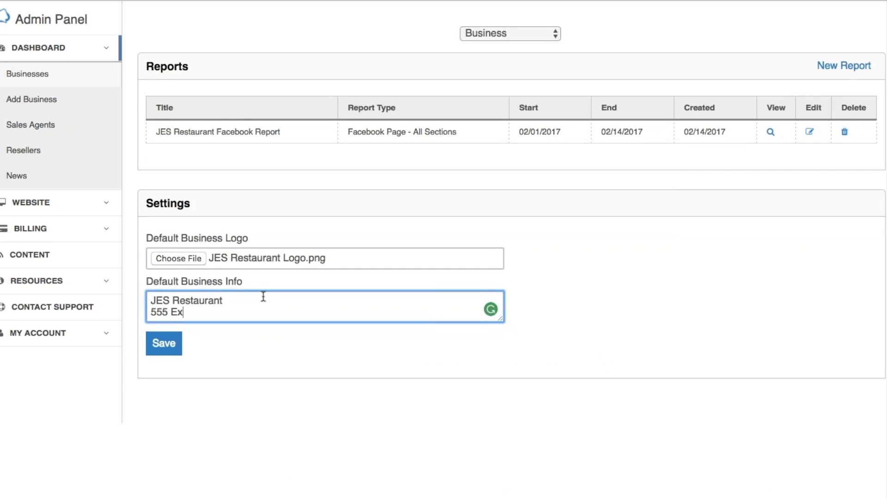
pyautogui.write('ample Street')
pyautogui.click(164, 343)
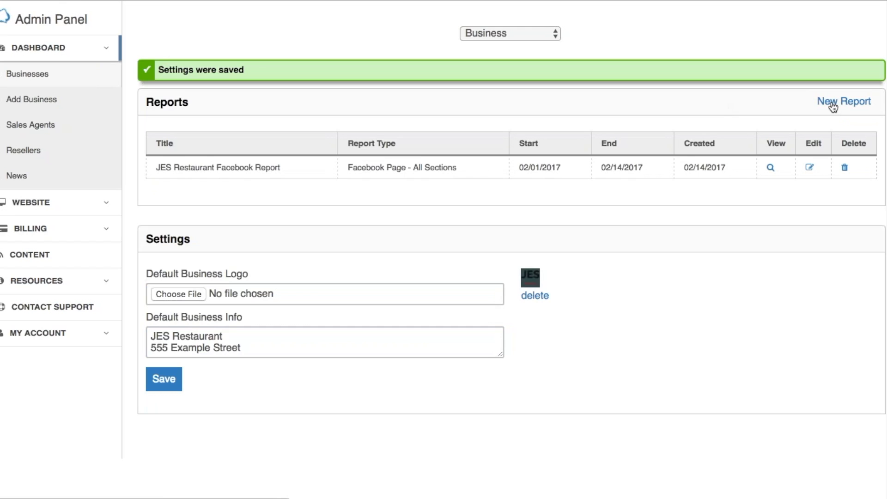
# Create a new report of the Custom Report type, keeping the title Custom Report and its business admin panel availability.
pyautogui.click(833, 107)
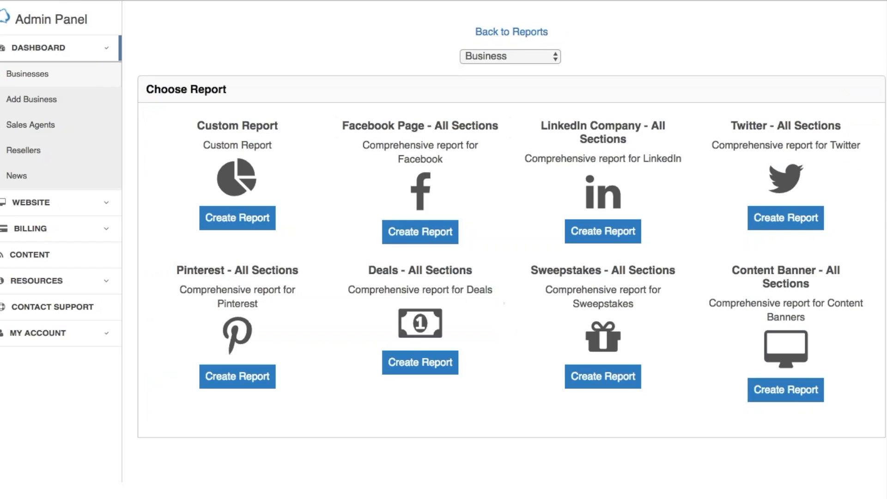
pyautogui.click(233, 221)
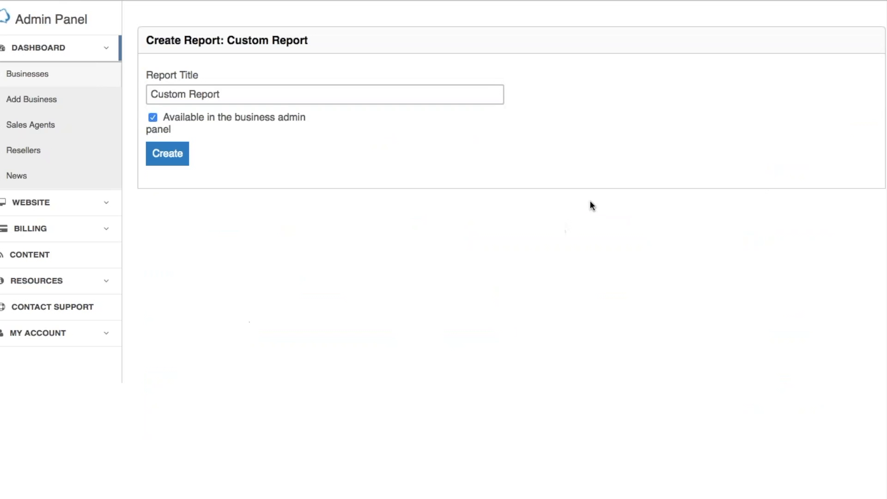
pyautogui.click(271, 101)
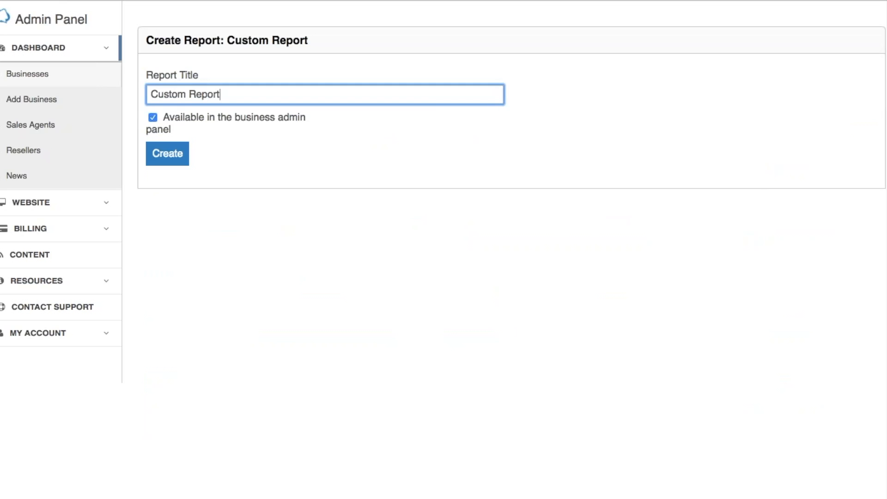
pyautogui.click(167, 154)
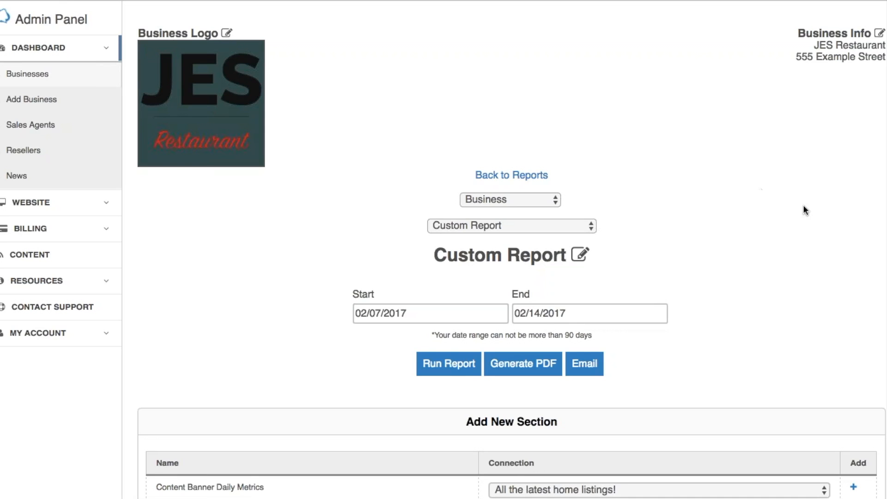
# Set the custom report's date range to 01/01/2017 through 01/31/2017 and run the report.
pyautogui.scroll(-5, 746, 209)
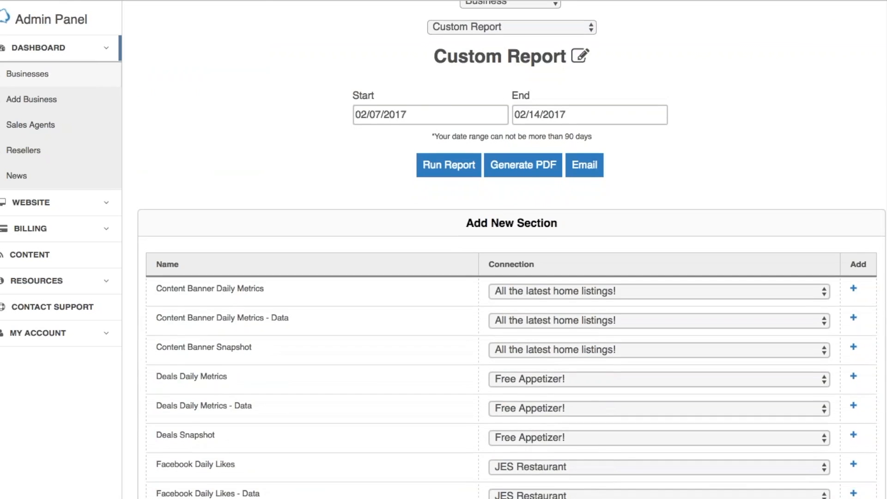
pyautogui.click(420, 116)
pyautogui.click(421, 137)
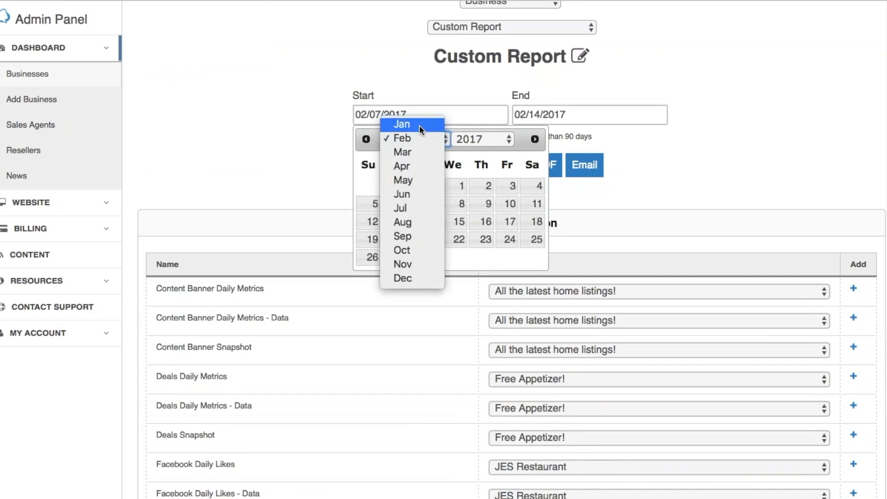
pyautogui.click(419, 126)
pyautogui.click(374, 186)
pyautogui.click(573, 115)
pyautogui.click(563, 135)
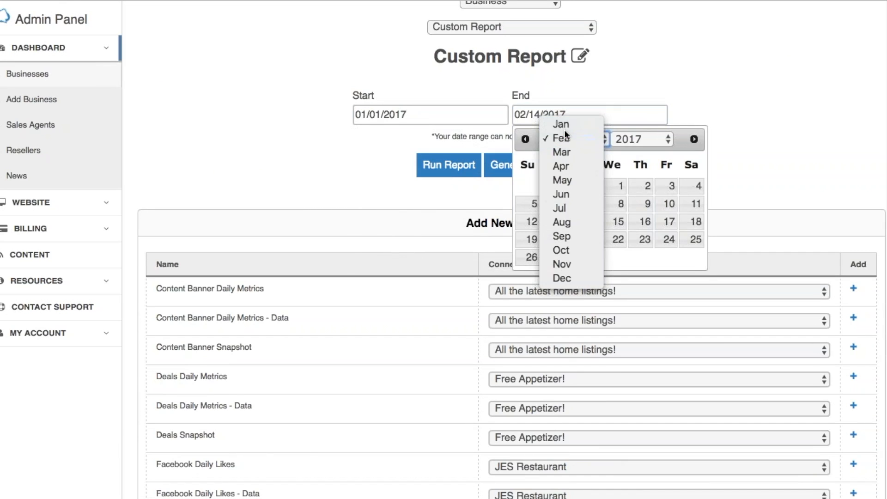
pyautogui.click(564, 127)
pyautogui.click(585, 257)
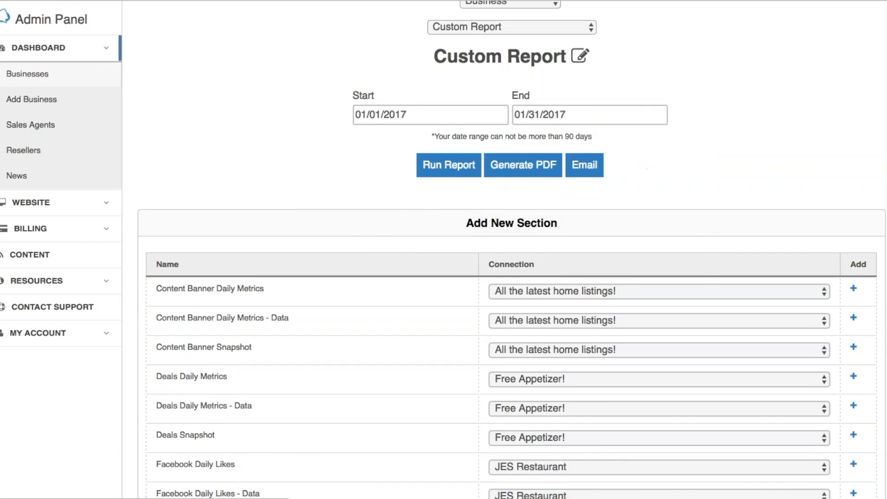
pyautogui.click(443, 165)
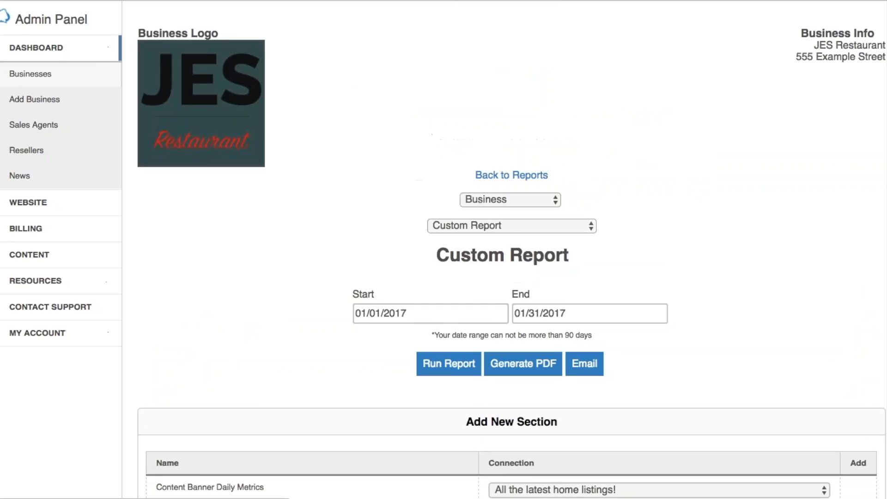
# Look through the sections and their connections that can be added to the custom report.
pyautogui.scroll(-4, 735, 130)
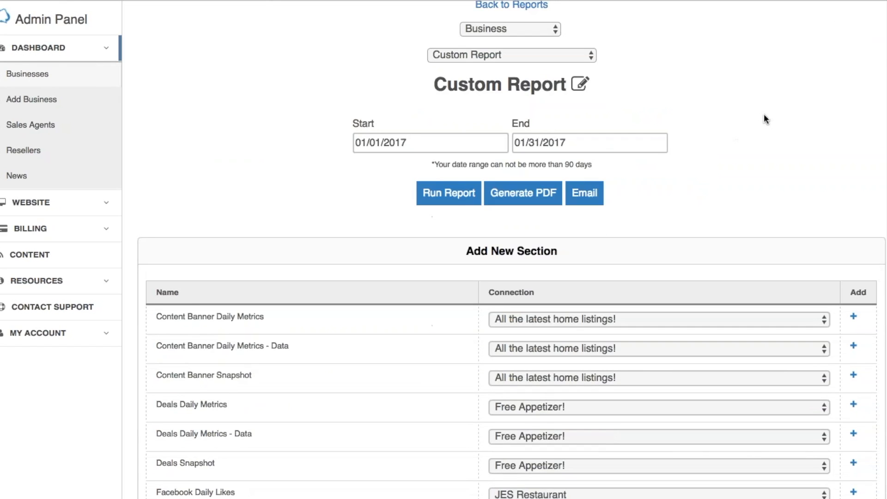
pyautogui.scroll(-4, 764, 118)
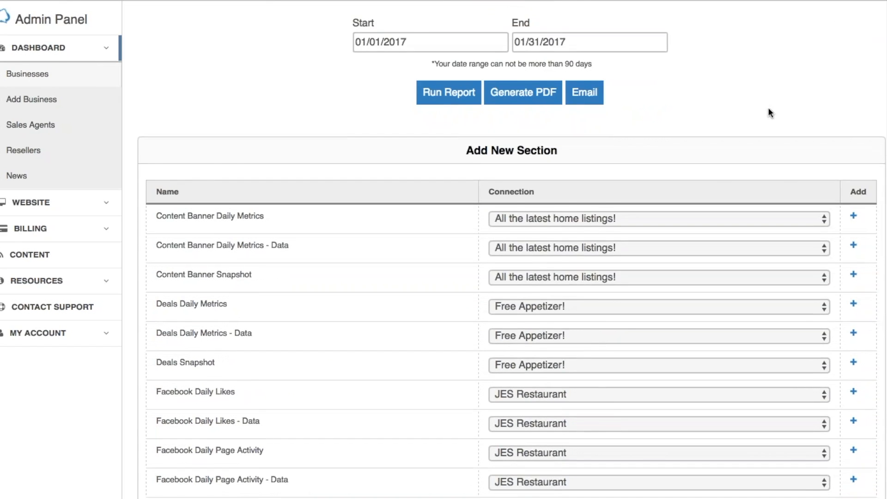
pyautogui.scroll(-2, 768, 109)
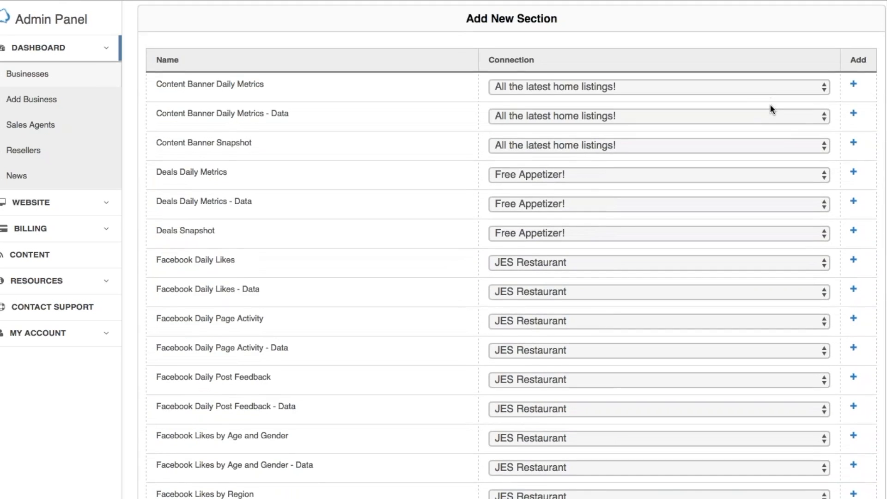
pyautogui.scroll(10, 747, 104)
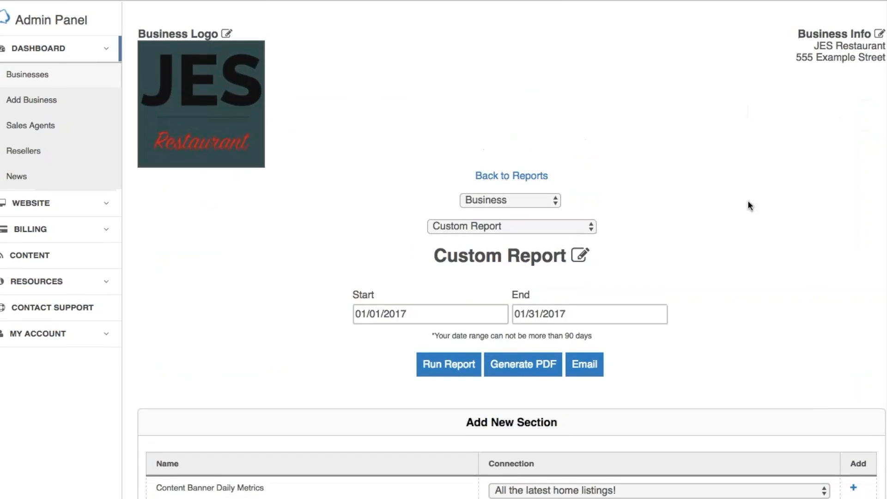
pyautogui.scroll(-4, 721, 223)
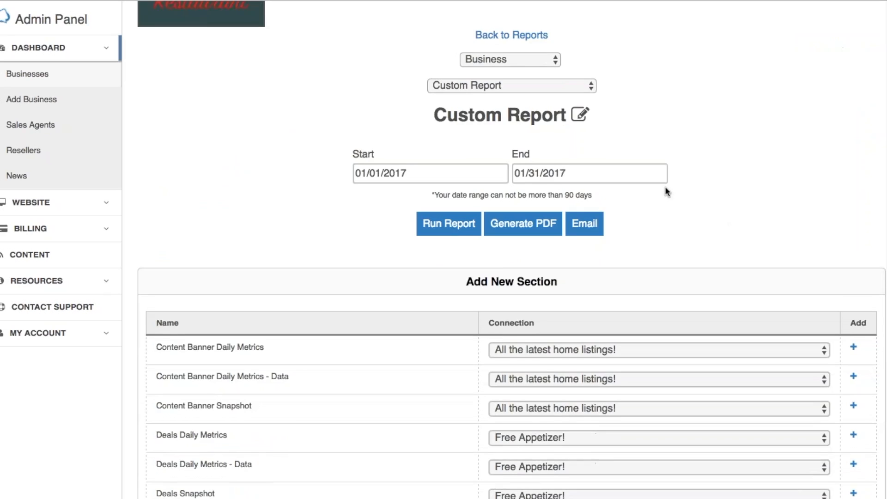
pyautogui.scroll(-4, 753, 130)
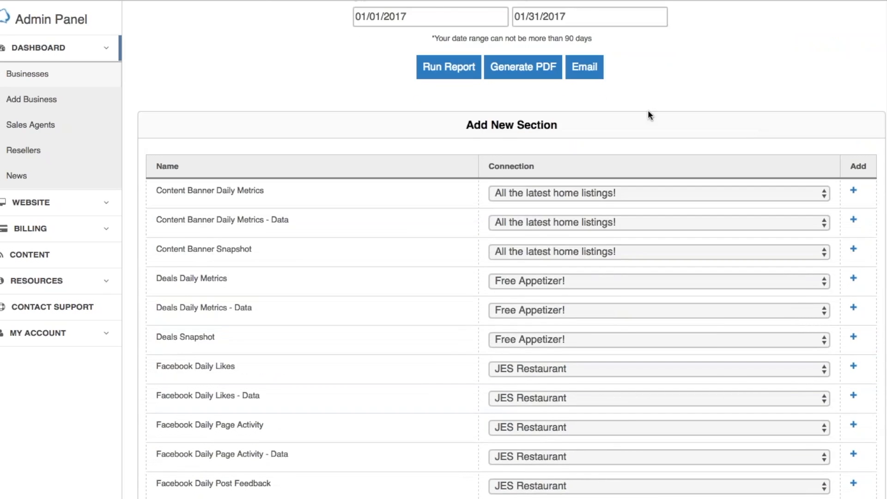
pyautogui.scroll(-2, 647, 115)
pyautogui.scroll(-1, 648, 110)
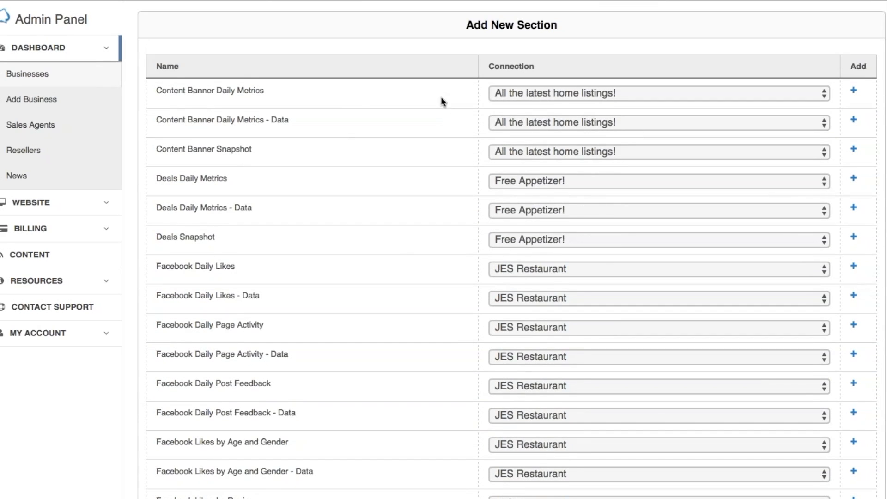
# Add a Content Banner Daily Metrics section to the report with the connection Download our Home Buying Guide!
pyautogui.click(536, 97)
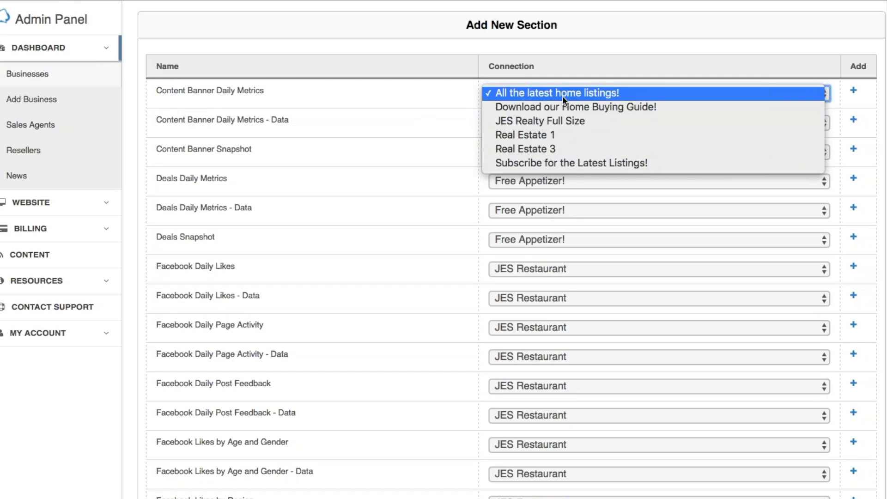
pyautogui.click(559, 107)
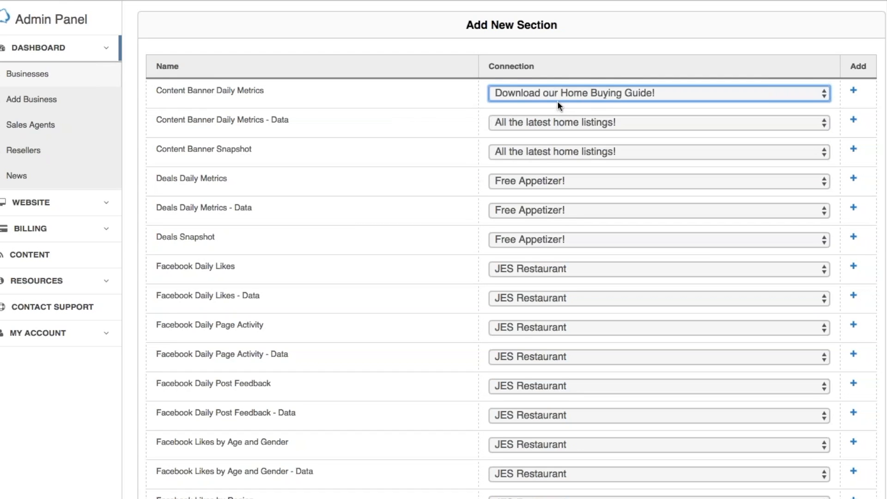
pyautogui.click(852, 90)
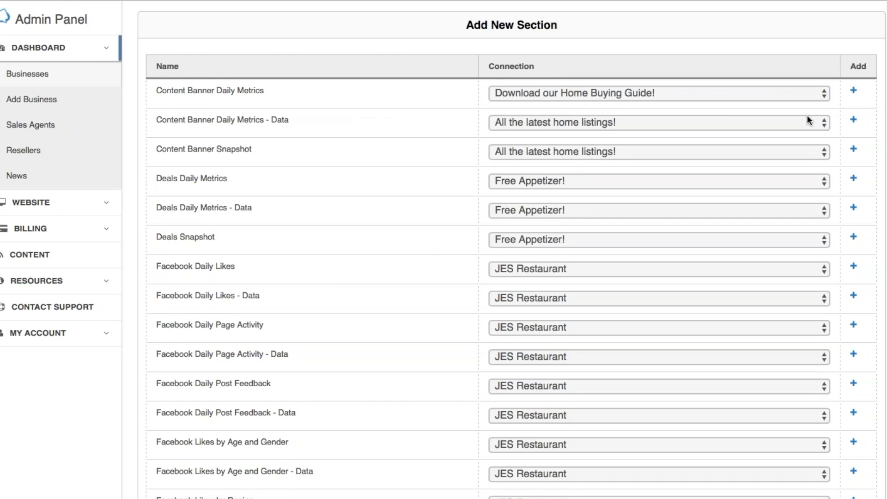
# Add a Deals Daily Metrics section to the report with the connection Free Appetizer!
pyautogui.scroll(-6, 782, 143)
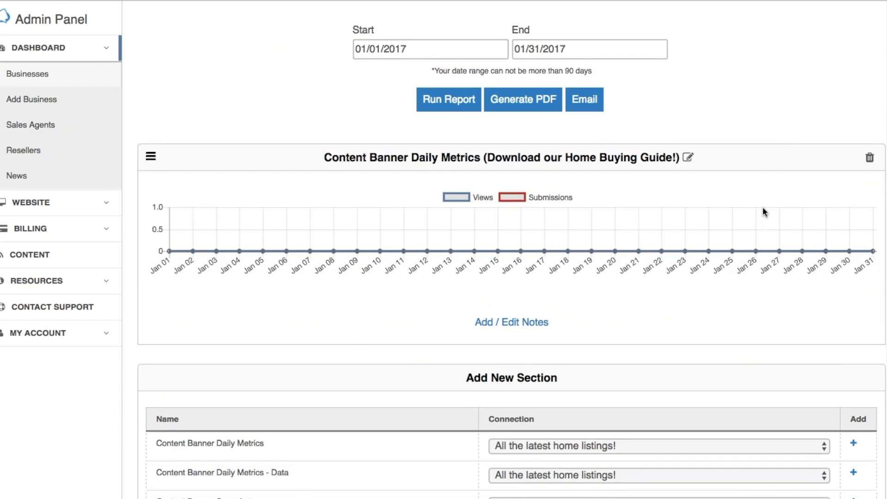
pyautogui.scroll(-7, 762, 200)
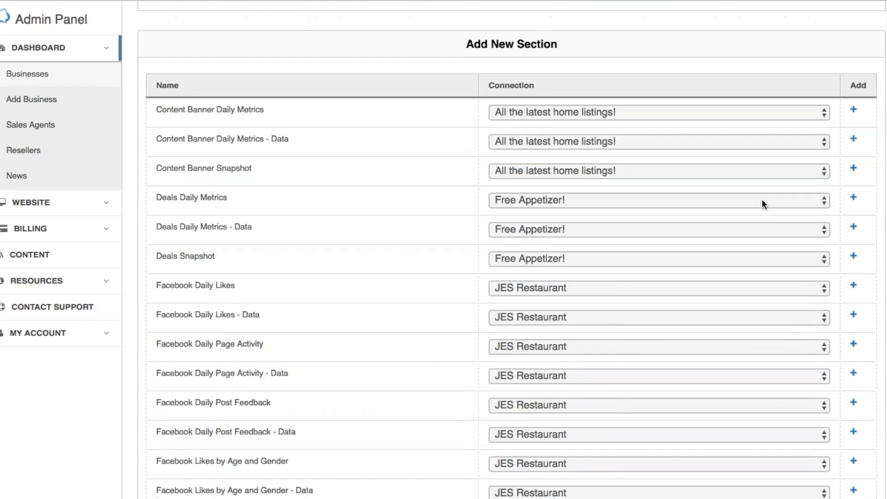
pyautogui.scroll(-1, 761, 199)
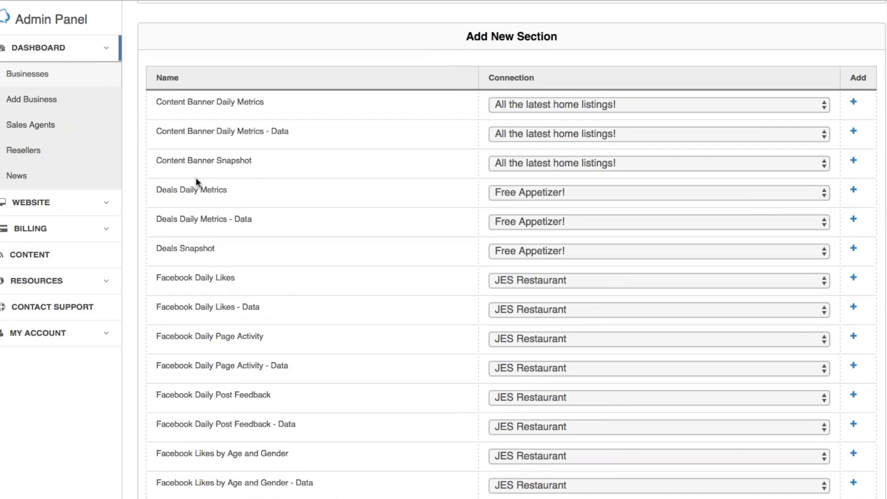
pyautogui.click(516, 192)
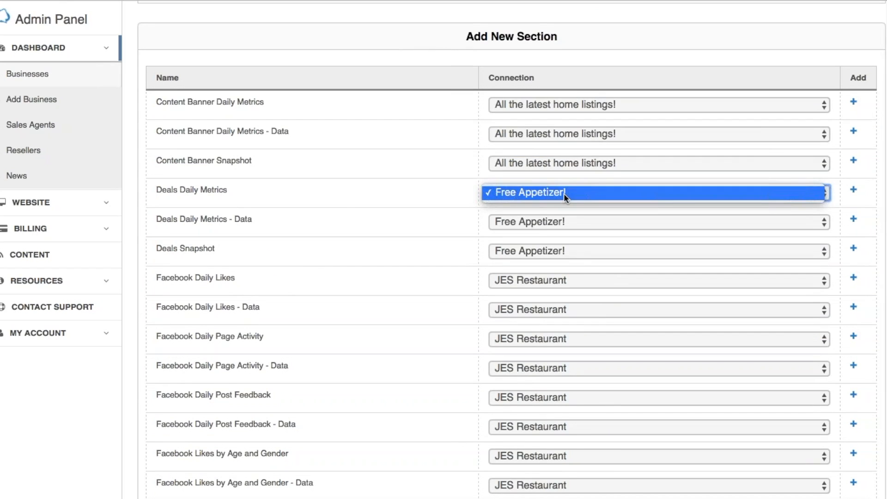
pyautogui.click(534, 199)
pyautogui.click(853, 191)
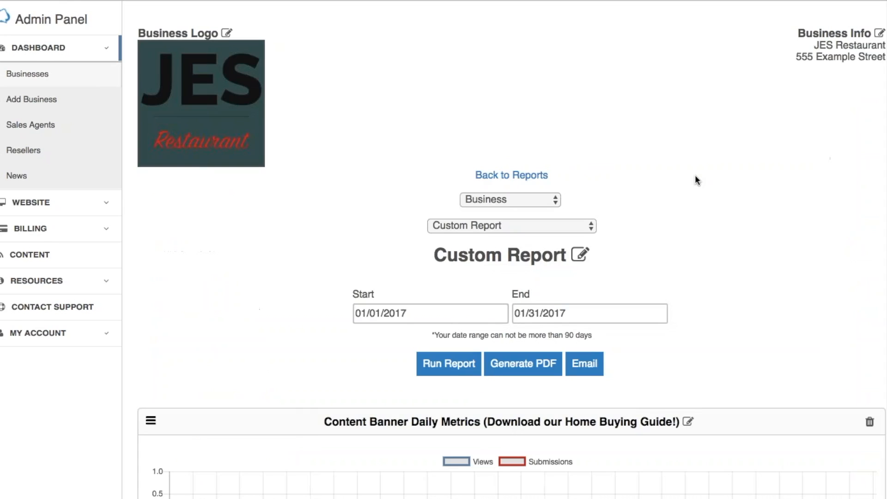
# Add a Deals Daily Metrics - Data section to the report for the Free Appetizer! deal.
pyautogui.scroll(-8, 716, 175)
pyautogui.scroll(-5, 710, 164)
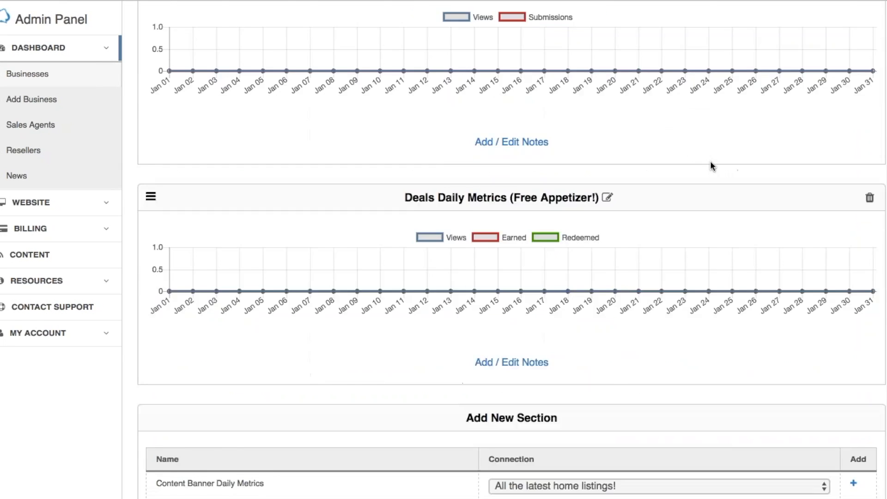
pyautogui.scroll(-1, 708, 176)
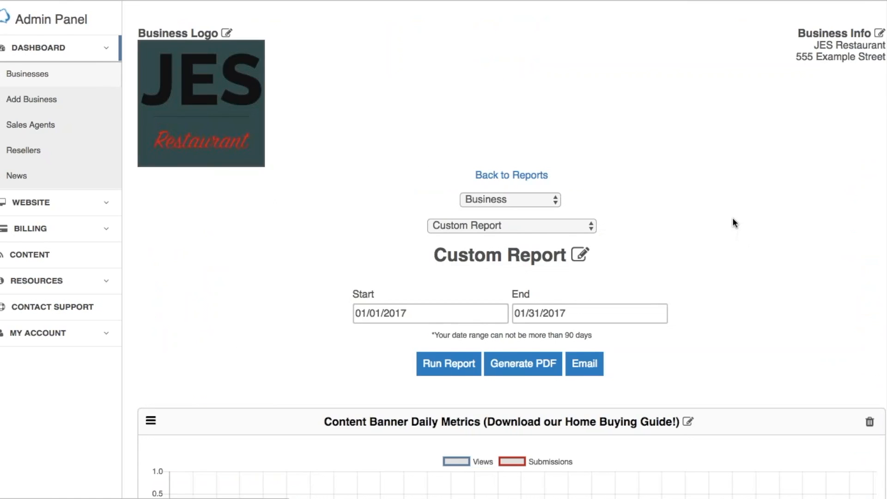
# Review the Deals Daily Metrics - Data table for Free Appetizer! and delete that section from the report.
pyautogui.scroll(-6, 732, 218)
pyautogui.scroll(-7, 732, 221)
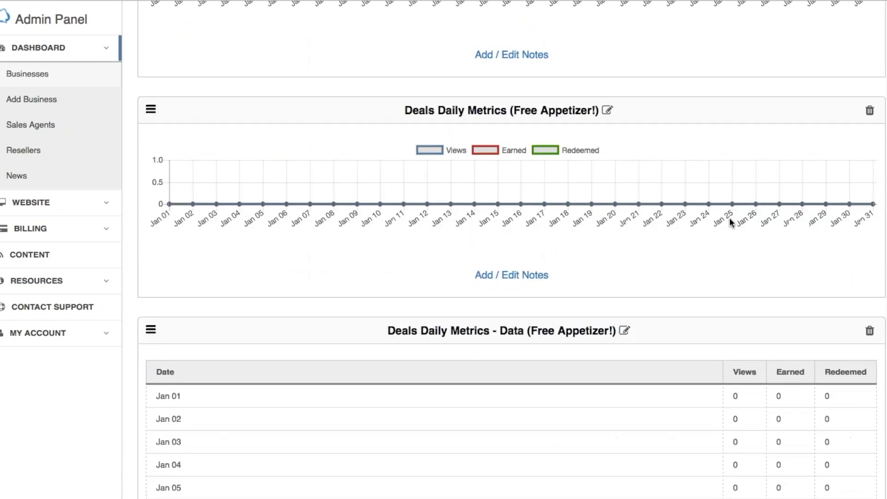
pyautogui.scroll(-5, 730, 223)
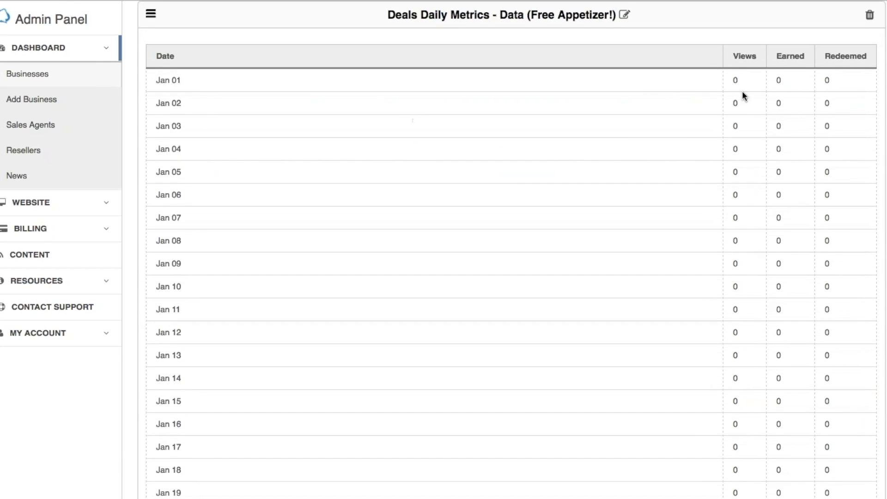
pyautogui.scroll(-10, 758, 130)
pyautogui.scroll(3, 757, 139)
pyautogui.scroll(8, 758, 137)
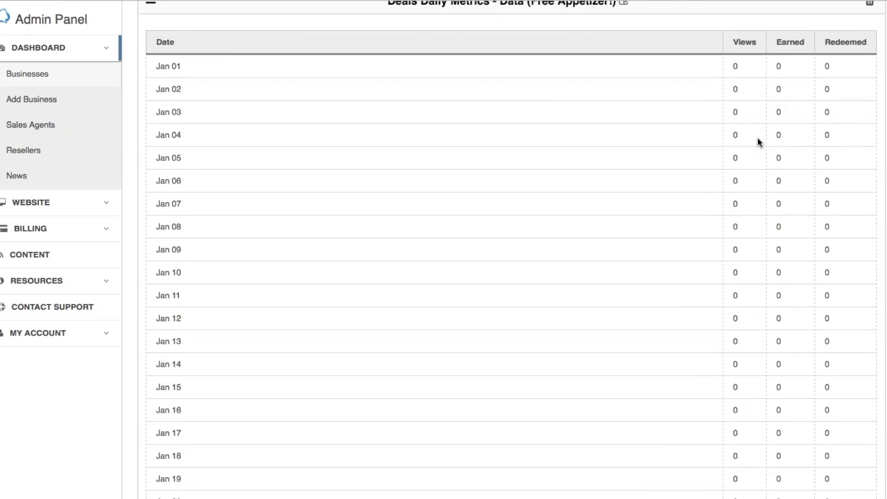
pyautogui.scroll(3, 757, 141)
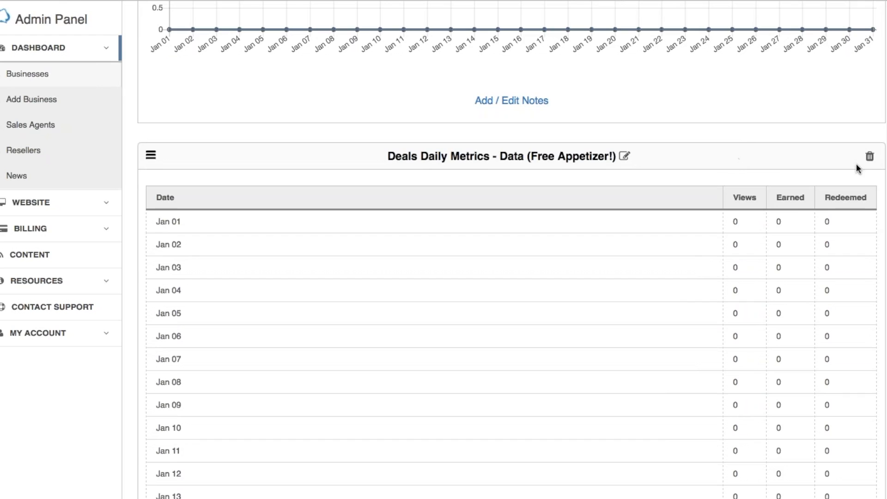
pyautogui.click(870, 159)
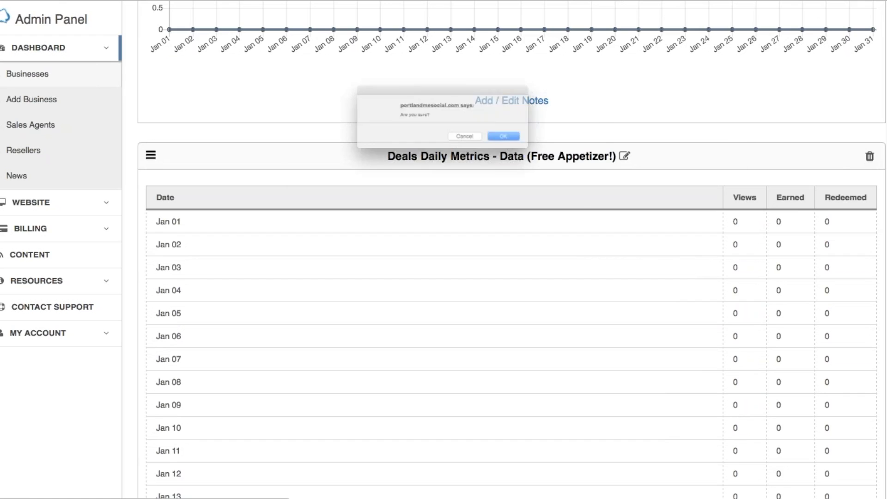
pyautogui.click(550, 148)
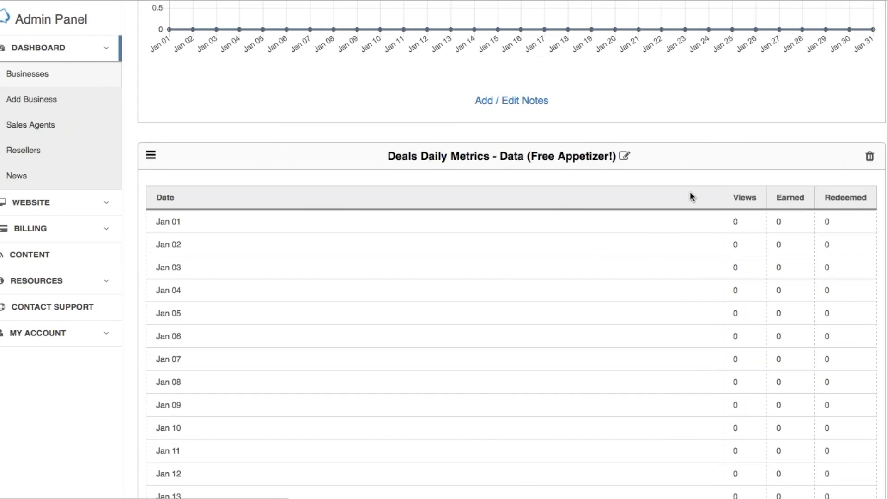
# Add Facebook Daily Likes and Pinterest Snapshot sections to the report, both connected to JES Restaurant.
pyautogui.scroll(-20, 750, 164)
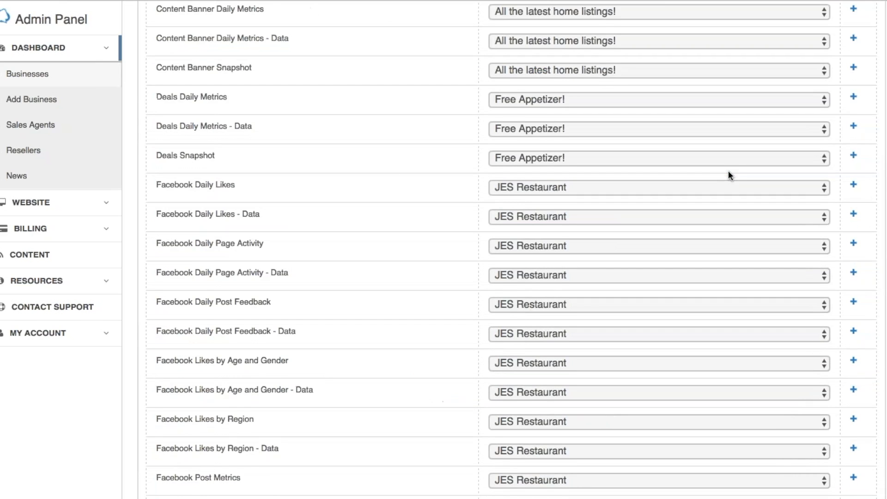
pyautogui.scroll(-1, 388, 166)
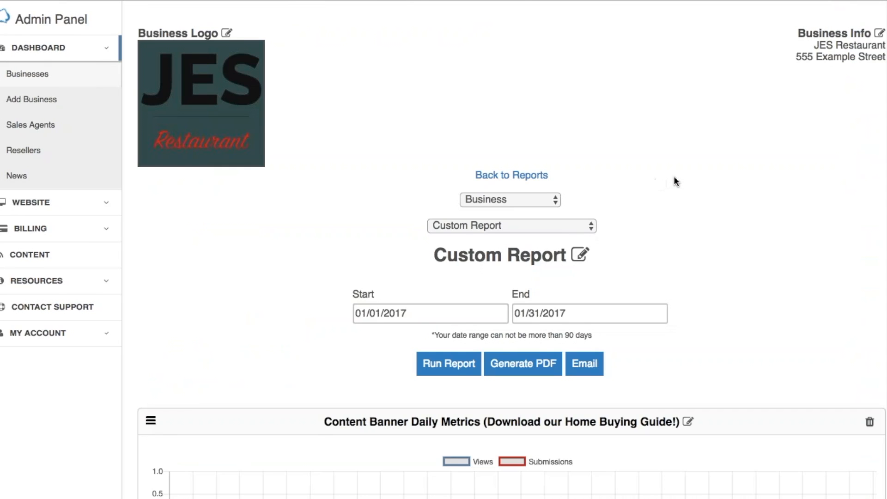
pyautogui.scroll(-15, 674, 180)
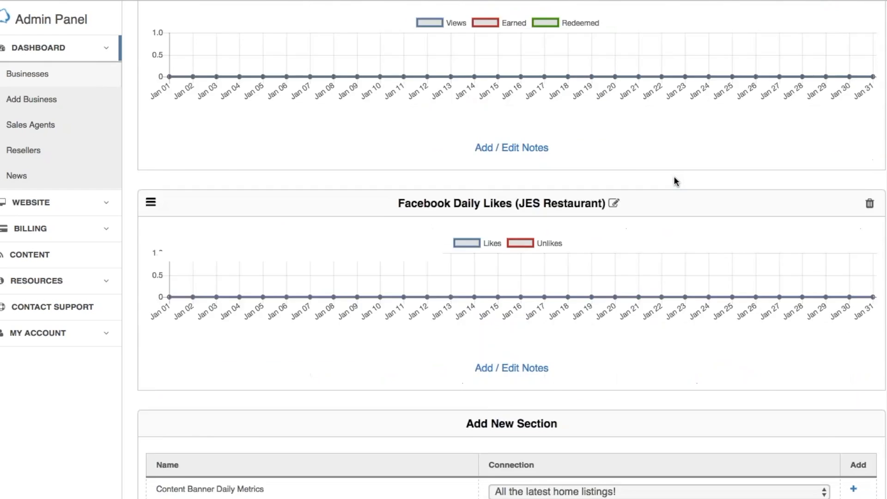
pyautogui.scroll(-3, 674, 181)
pyautogui.scroll(-2, 551, 101)
pyautogui.scroll(-15, 551, 100)
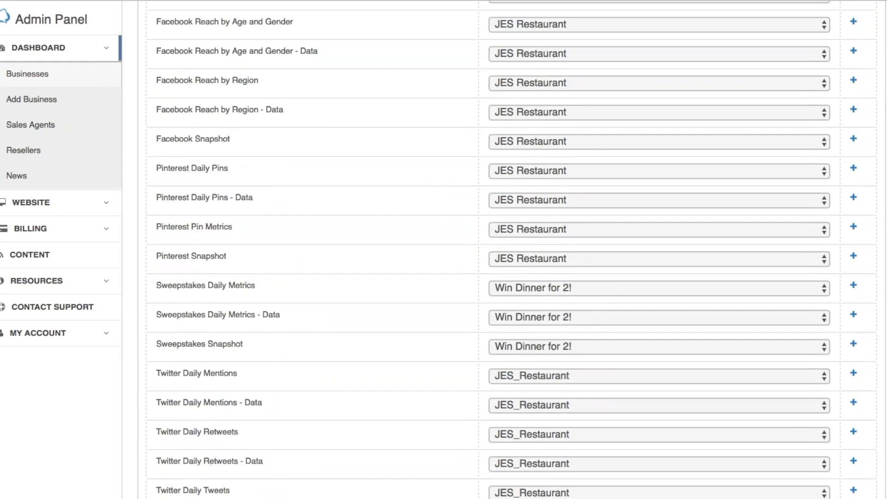
pyautogui.scroll(-1, 325, 193)
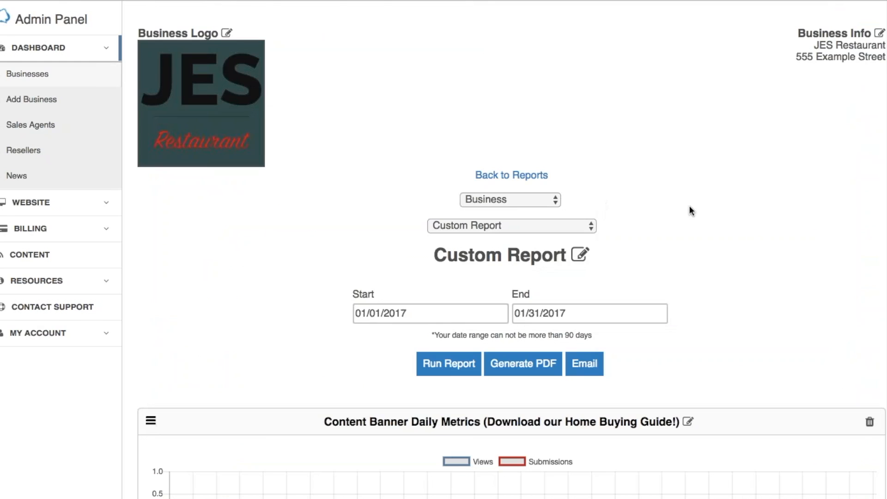
# Move the Pinterest Snapshot section above the Facebook Daily Likes section.
pyautogui.scroll(-20, 689, 207)
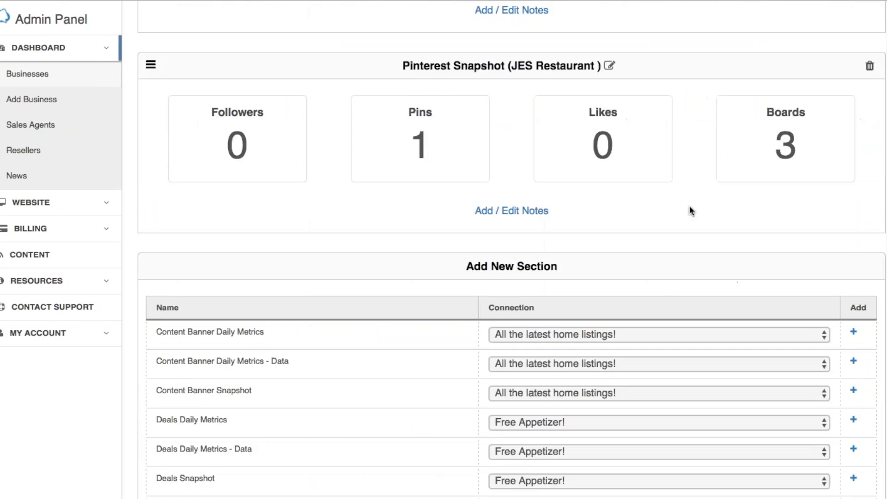
pyautogui.scroll(-3, 689, 211)
pyautogui.scroll(7, 691, 206)
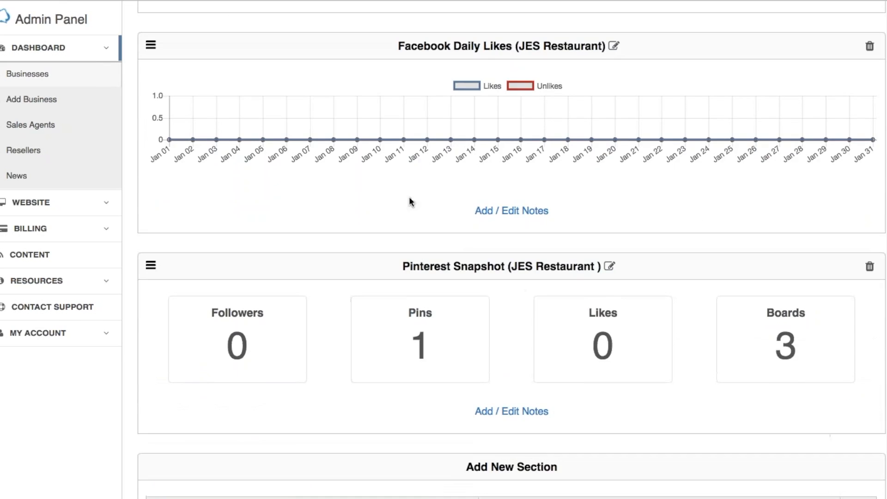
pyautogui.moveTo(150, 265); pyautogui.dragTo(145, 73)
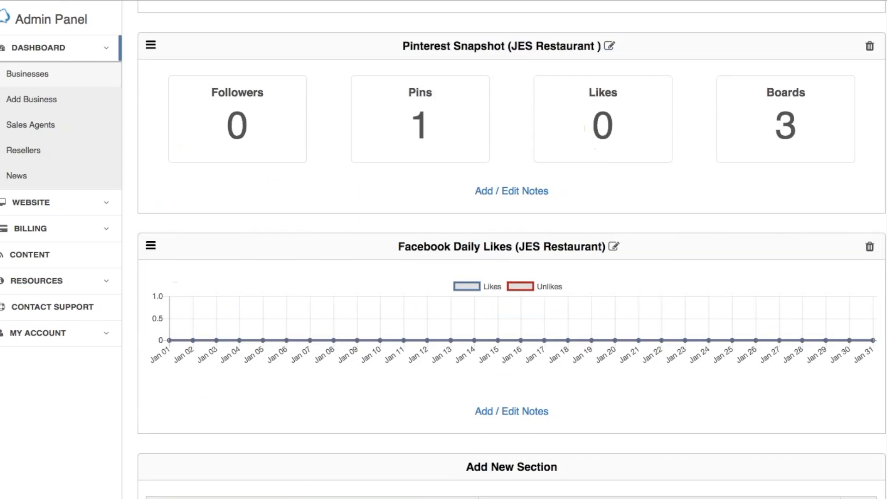
# Delete the Deals Daily Metrics (Free Appetizer!) section from the report.
pyautogui.scroll(5, 550, 199)
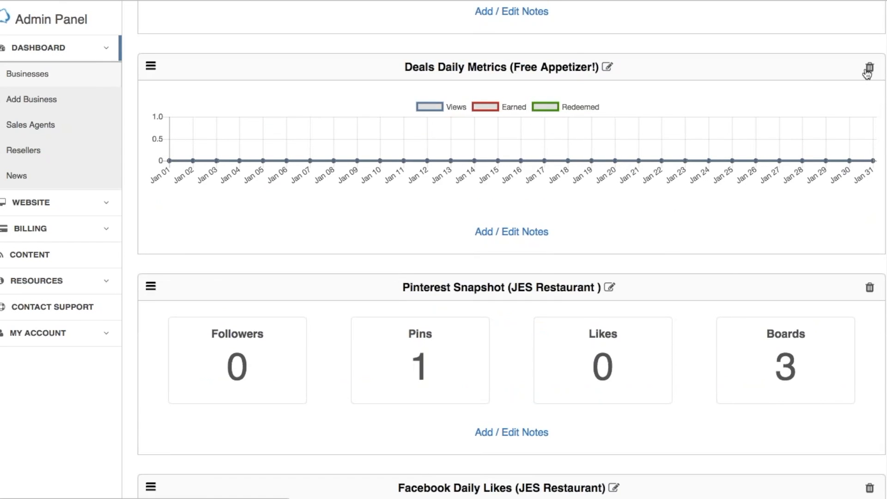
pyautogui.click(866, 73)
pyautogui.click(536, 147)
# Generate a PDF of the custom report.
pyautogui.scroll(10, 511, 249)
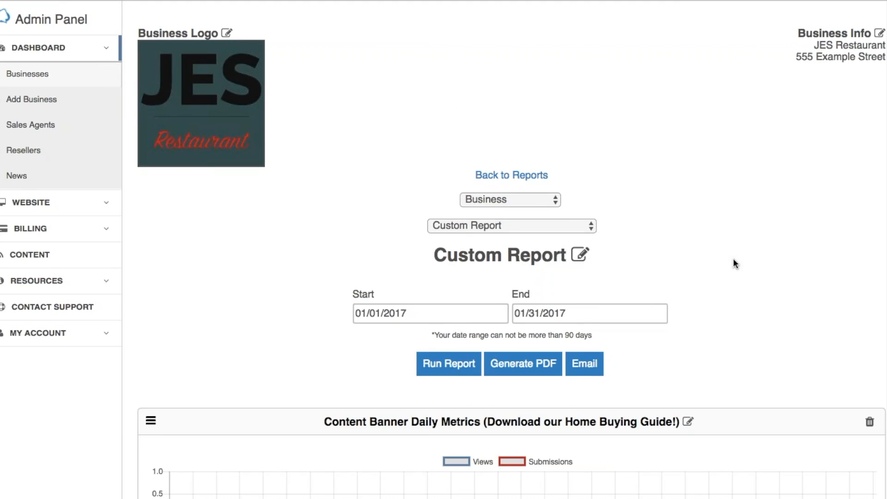
pyautogui.click(512, 364)
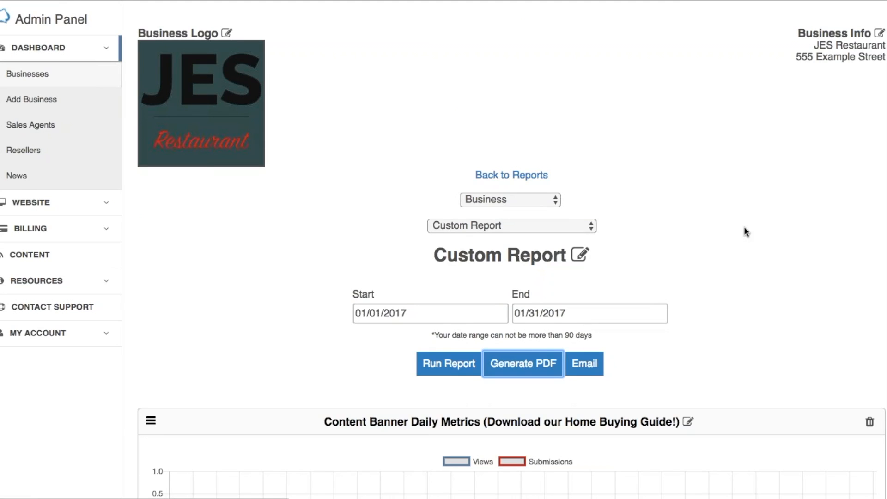